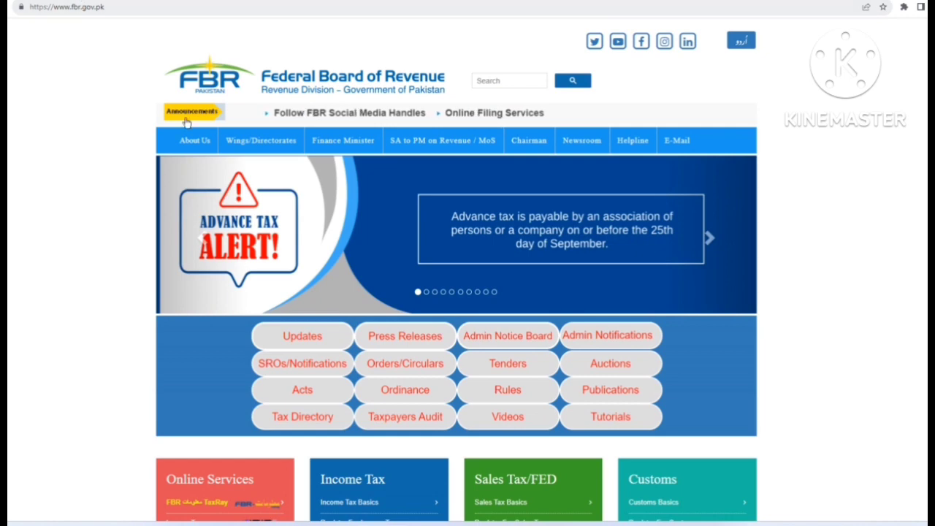
# - On fbr.gov.pk, open Income Tax (IRIS) under Online Services
pyautogui.scroll(-2, 376, 281)
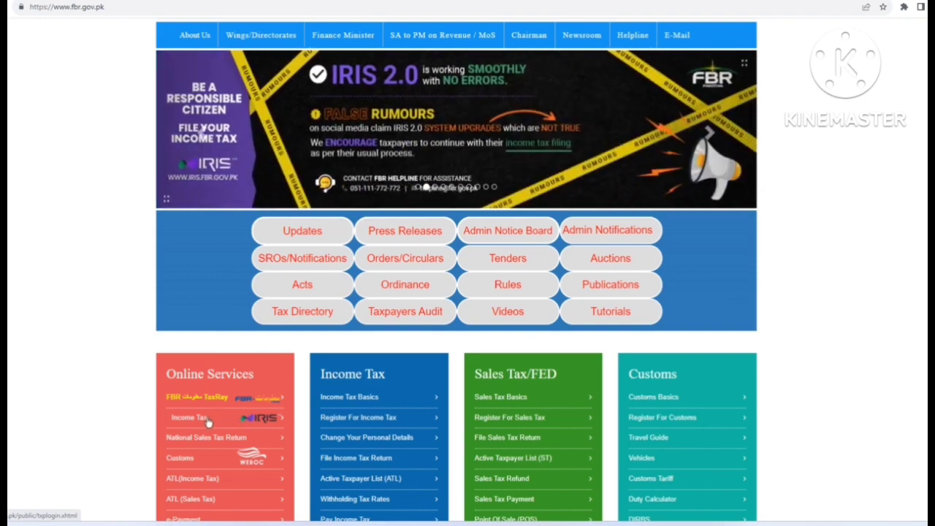
pyautogui.click(207, 420)
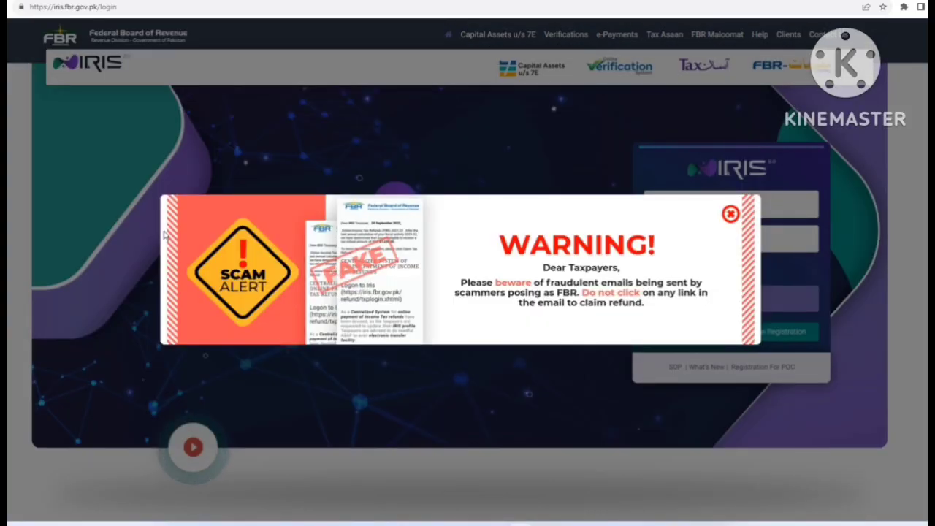
# - Dismiss the scam warning, then log in with the registration number and account password
pyautogui.click(728, 214)
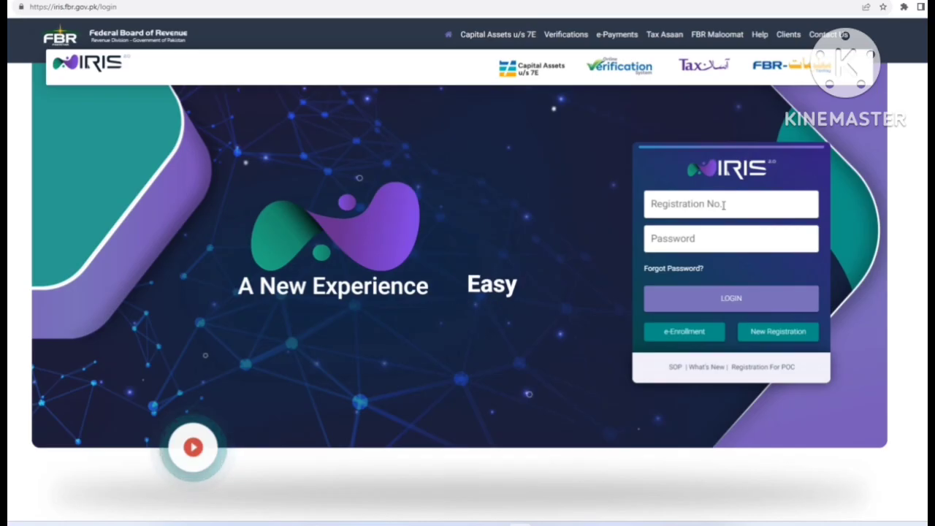
pyautogui.click(720, 203)
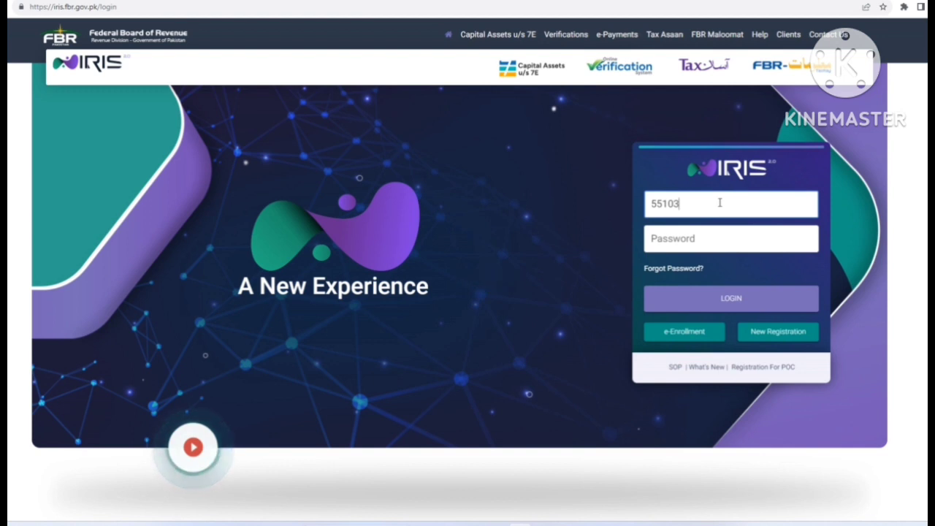
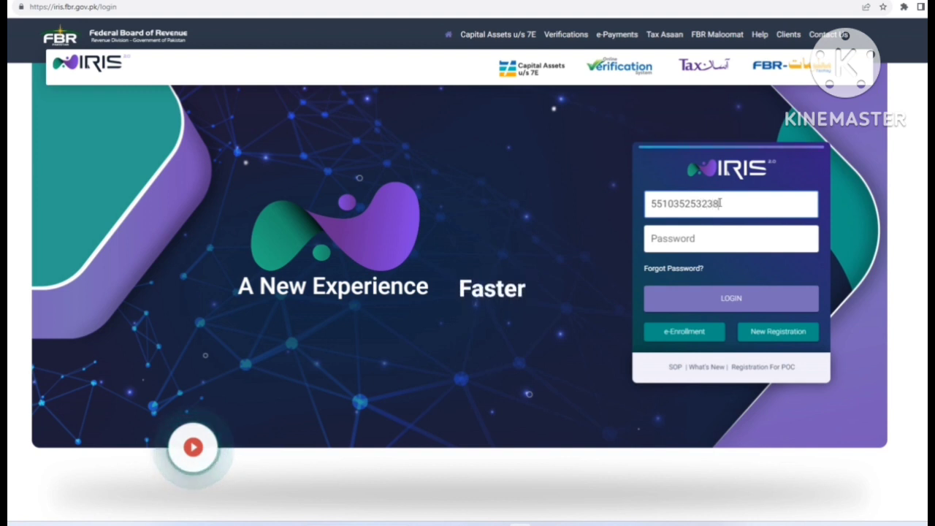
pyautogui.click(699, 243)
pyautogui.hotkey('ctrl', 'v')
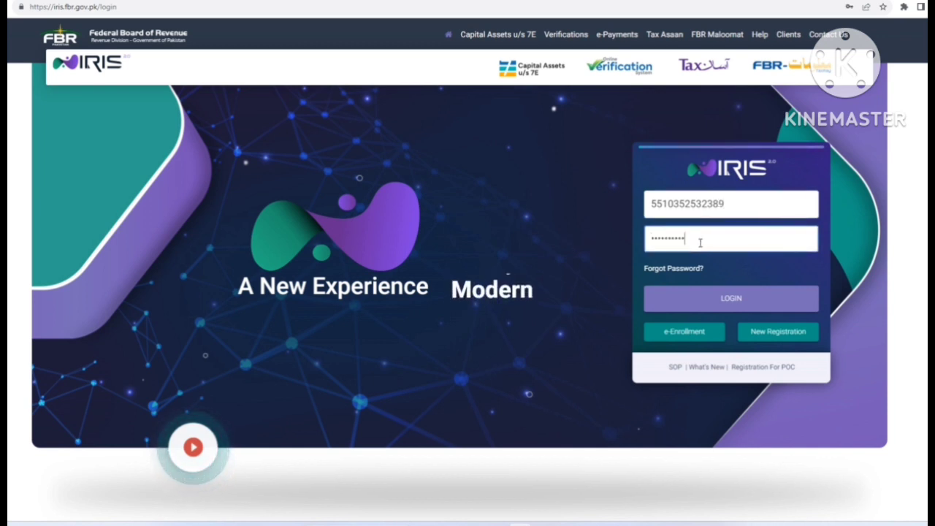
pyautogui.click(709, 304)
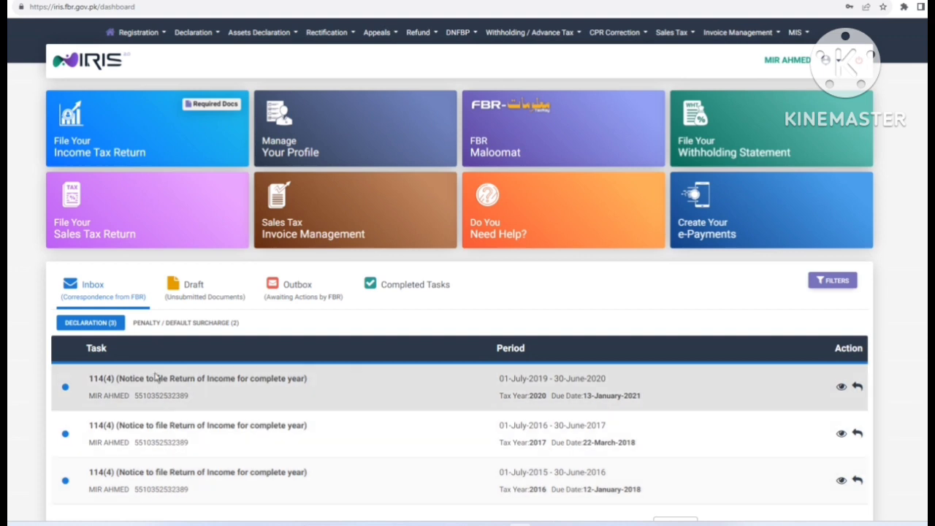
# - Check the Draft, Outbox and Completed Tasks tabs, then list the completed declarations
pyautogui.click(184, 288)
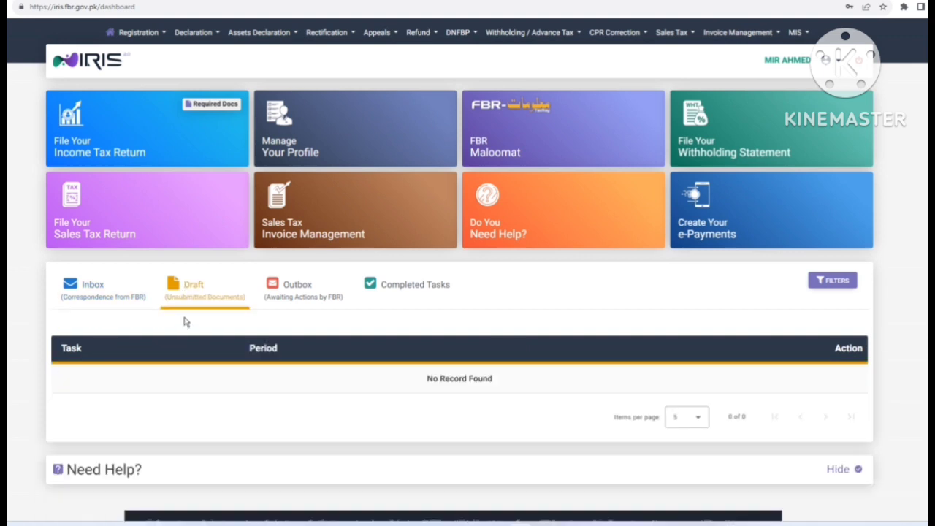
pyautogui.click(292, 294)
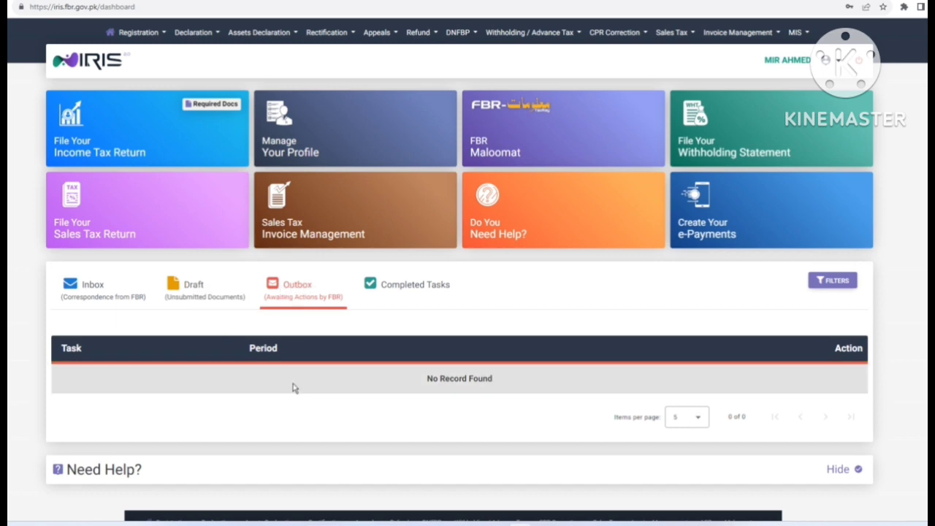
pyautogui.click(407, 287)
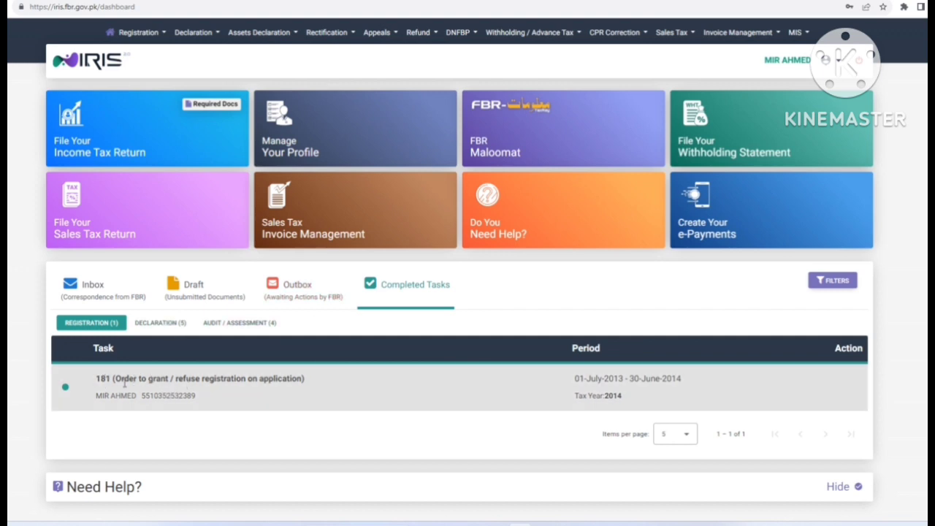
pyautogui.click(169, 322)
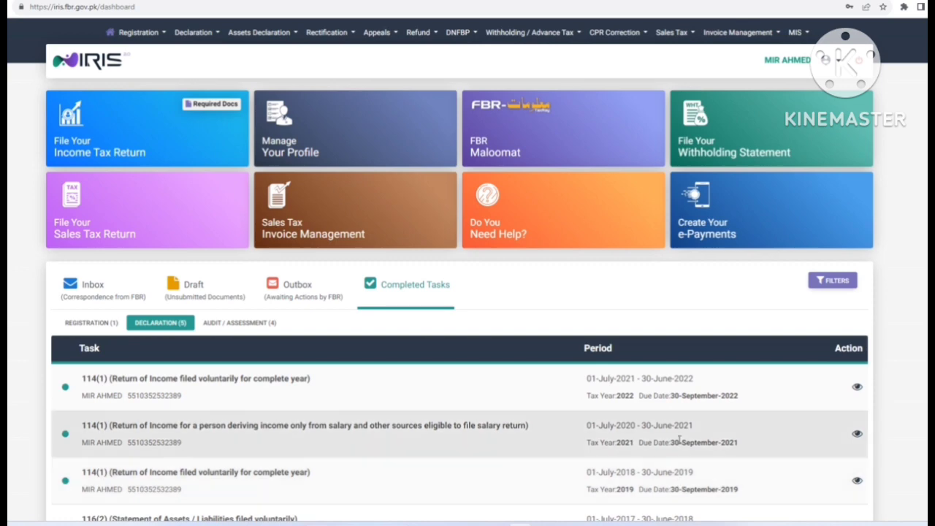
pyautogui.scroll(-3, 680, 442)
pyautogui.scroll(2, 681, 442)
pyautogui.scroll(1, 679, 441)
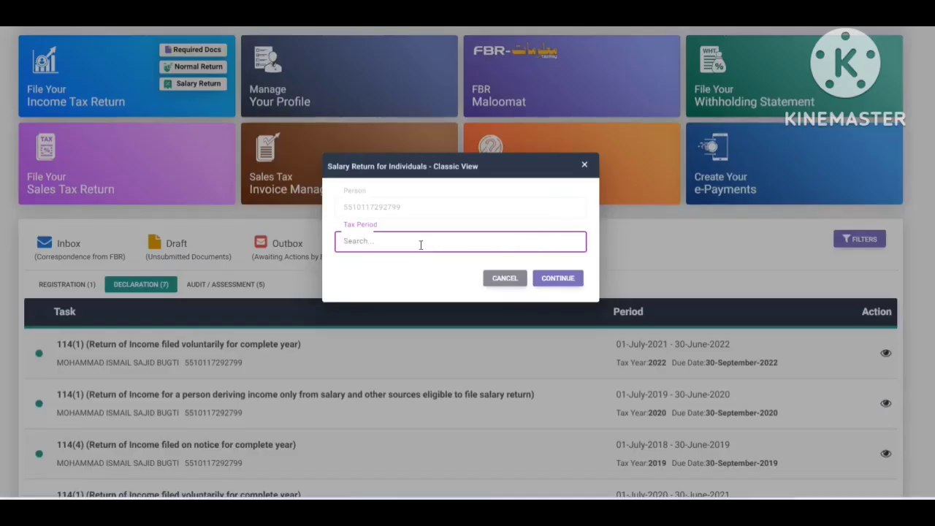
# - Choose tax period 01-JUL-2022 - 30-JUN-2023 and continue to the salary return form
pyautogui.write('2023')
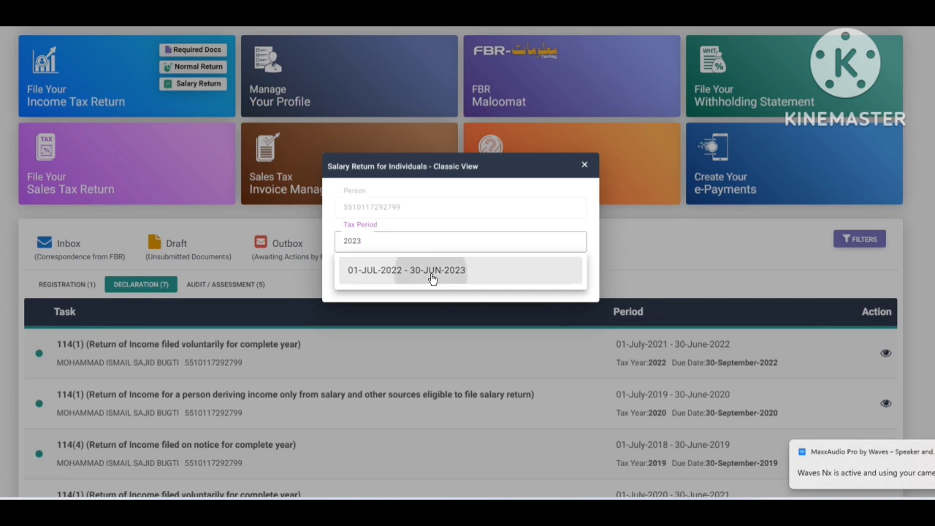
pyautogui.click(432, 276)
pyautogui.click(560, 278)
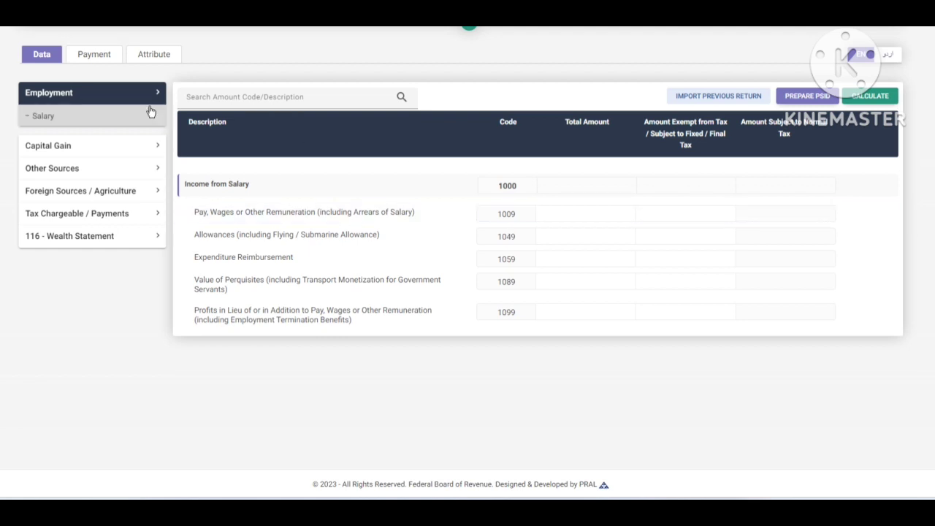
# - Import last year's return, set code 1009 to 5,686,479, recalculate, and expand 116 - Wealth Statement
pyautogui.click(740, 103)
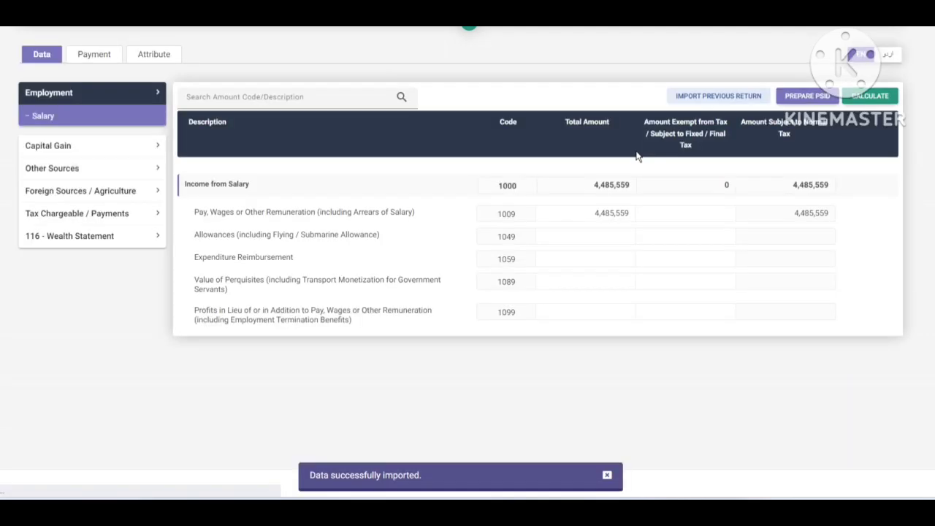
pyautogui.click(591, 214)
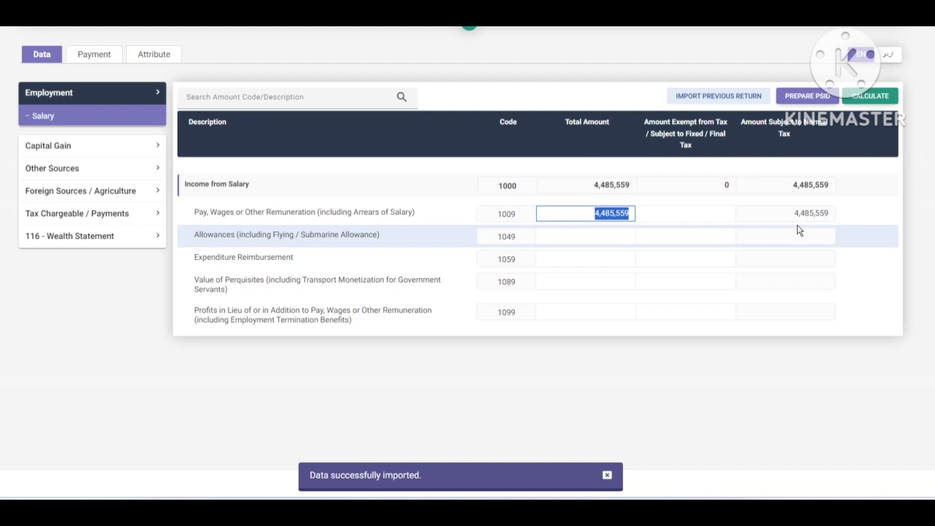
pyautogui.write('5,686')
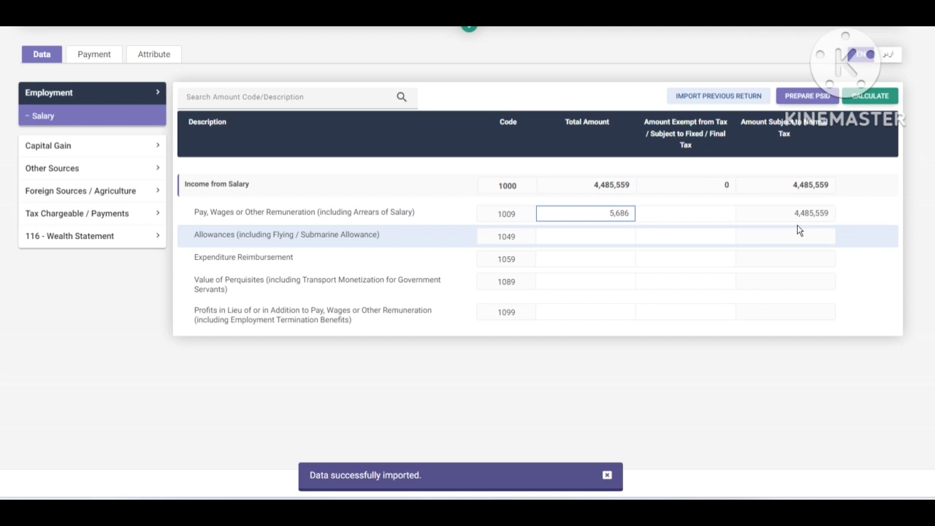
pyautogui.write(',479')
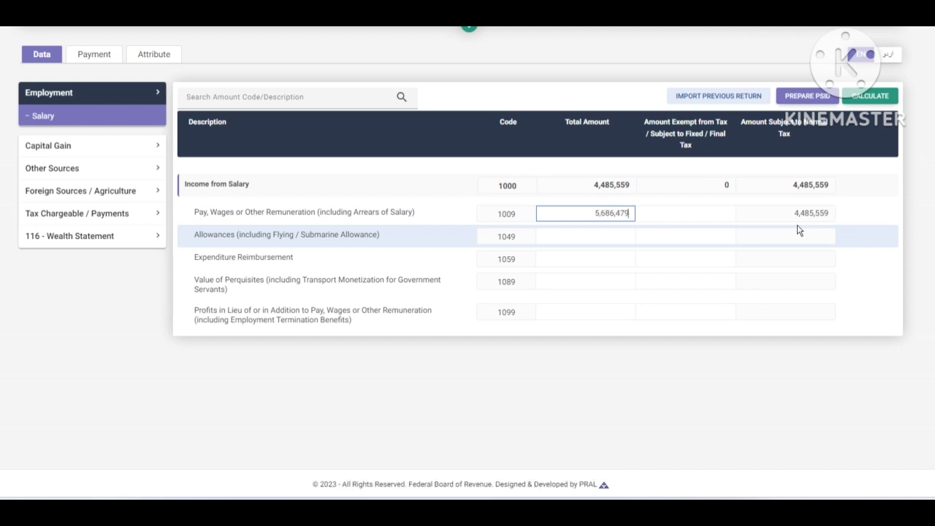
pyautogui.click(870, 96)
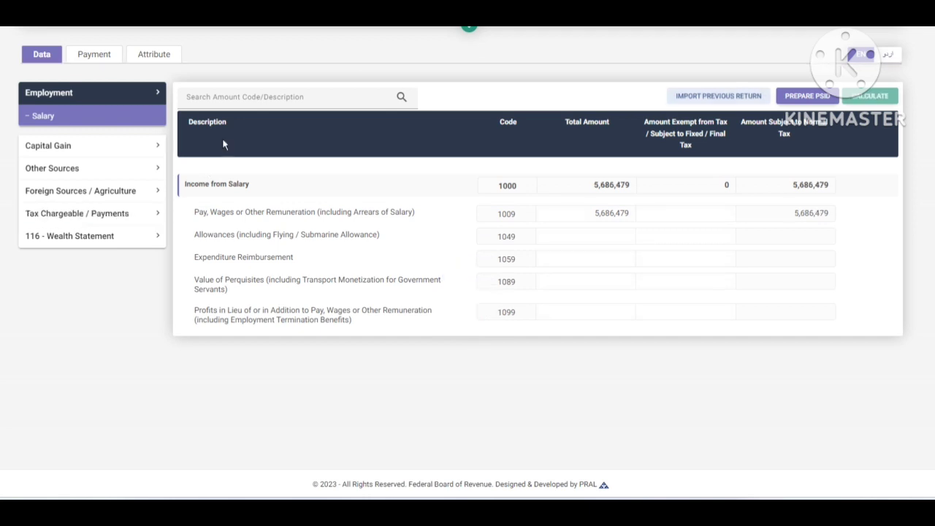
pyautogui.moveTo(566, 210); pyautogui.dragTo(734, 214)
pyautogui.hotkey('ctrl', 'c')
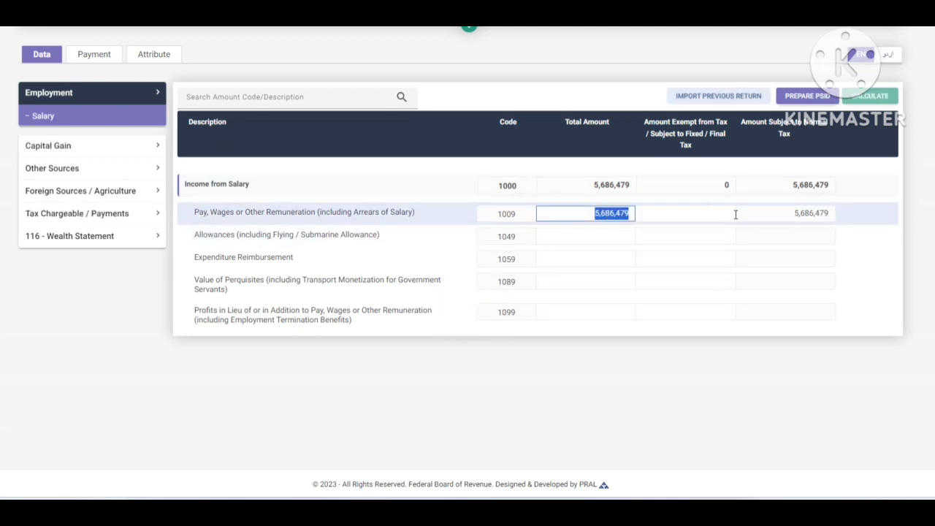
pyautogui.click(64, 236)
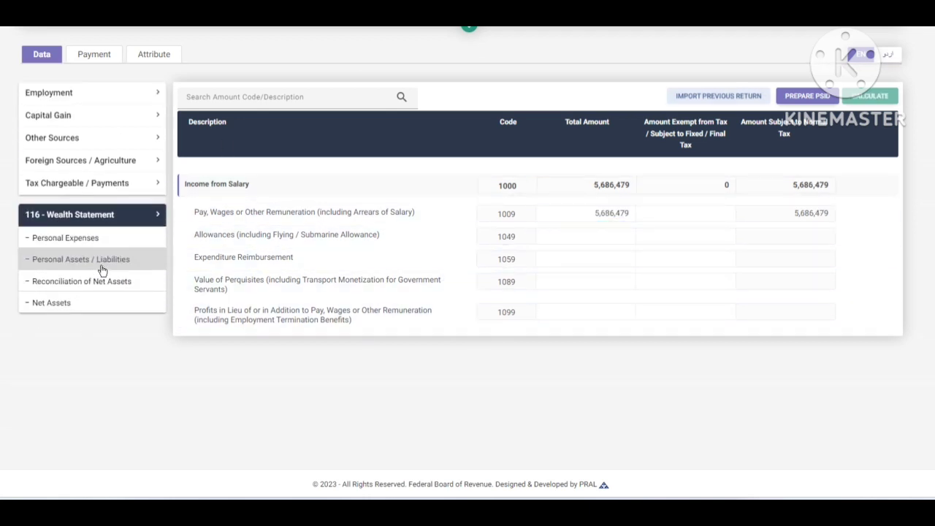
# - Enter 5,686,479 under code 7031 in Reconciliation of Net Assets and recalculate
pyautogui.click(86, 289)
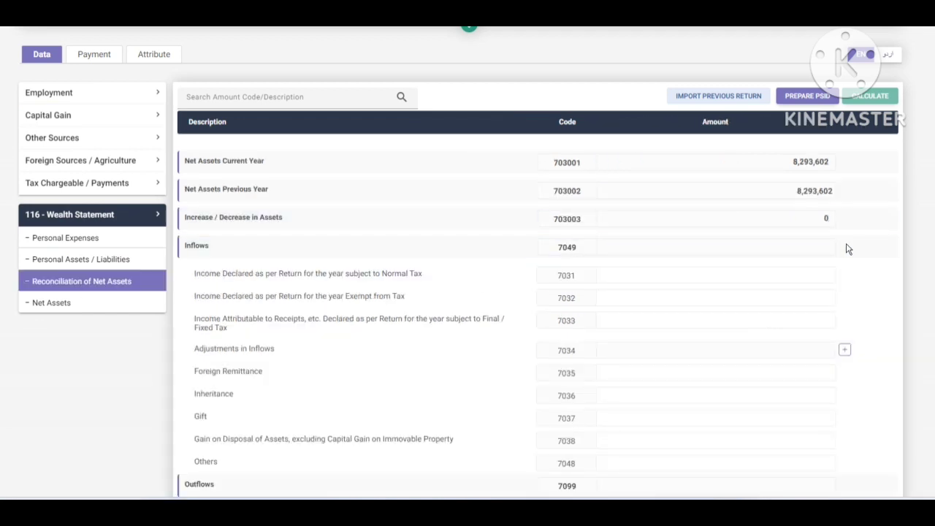
pyautogui.click(792, 273)
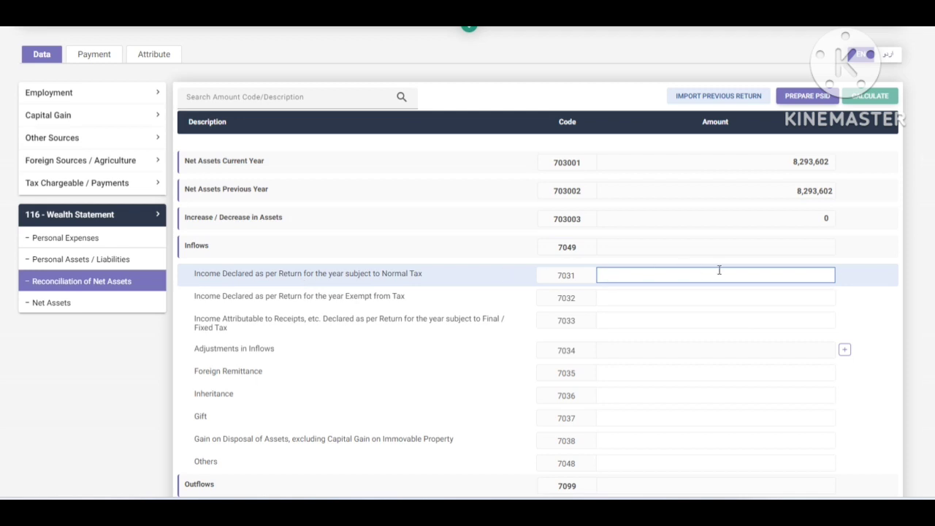
pyautogui.hotkey('ctrl', 'v')
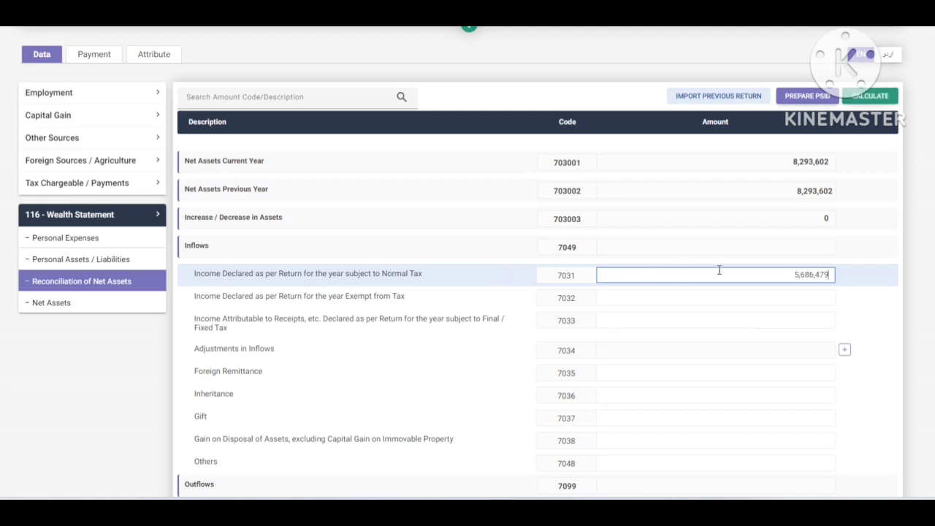
pyautogui.click(872, 100)
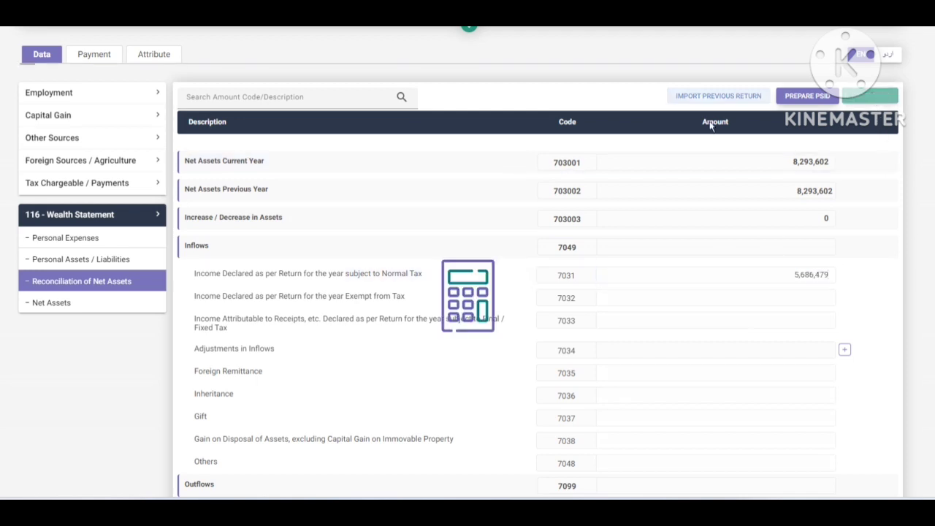
pyautogui.click(64, 184)
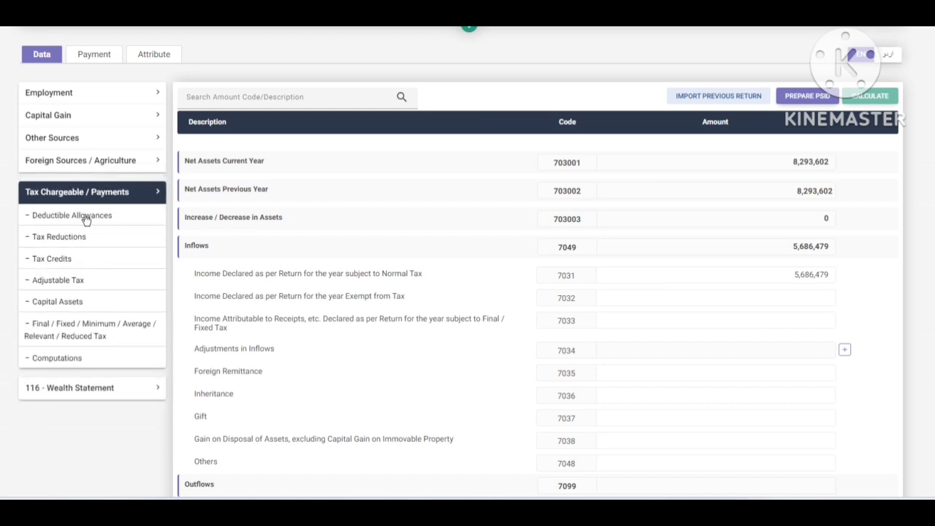
# - In Adjustable Tax, clear the salary tax deducted and the 236K property value and tax
pyautogui.click(67, 279)
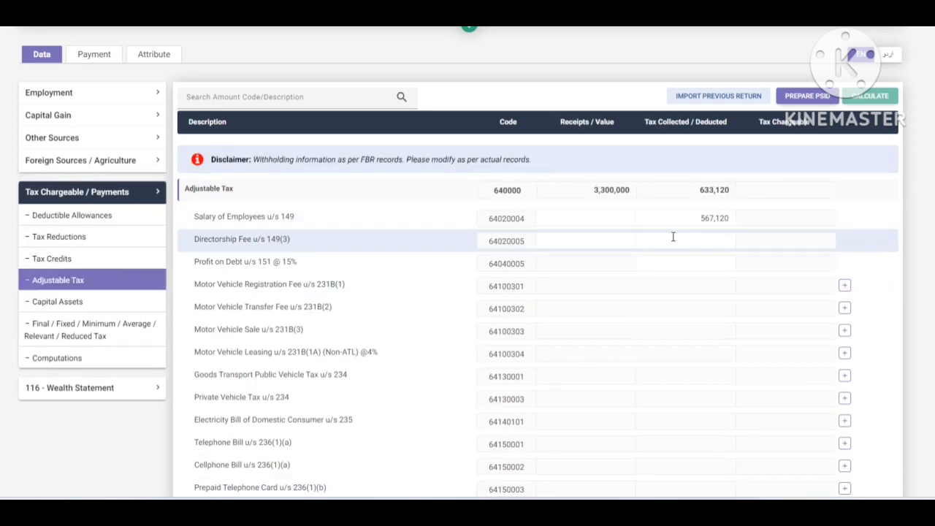
pyautogui.doubleClick(701, 218)
pyautogui.press('BackSpace')
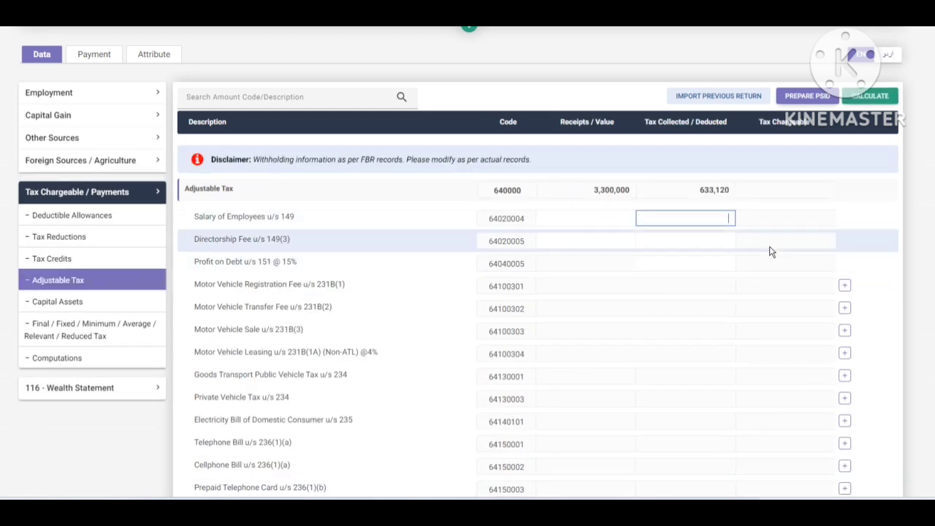
pyautogui.scroll(-4, 766, 256)
pyautogui.doubleClick(563, 332)
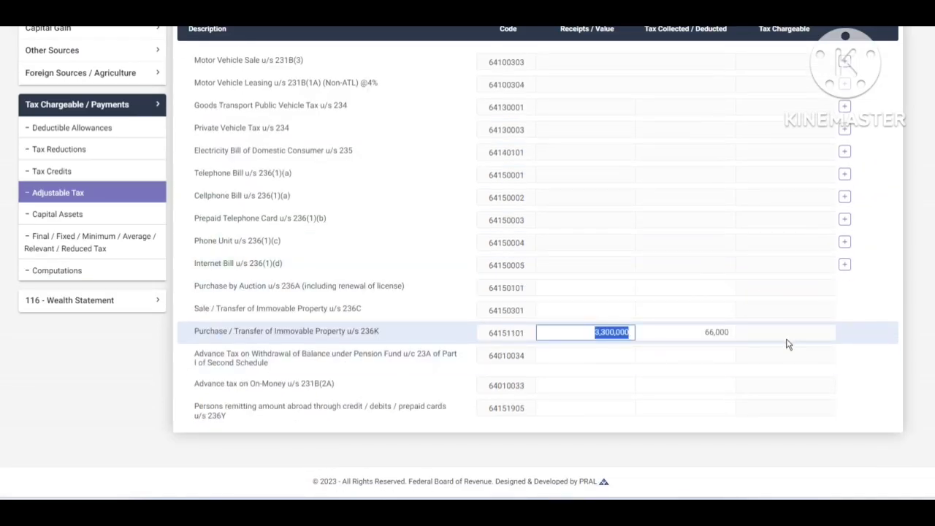
pyautogui.press('BackSpace')
pyautogui.doubleClick(661, 332)
pyautogui.press('BackSpace')
pyautogui.scroll(4, 687, 248)
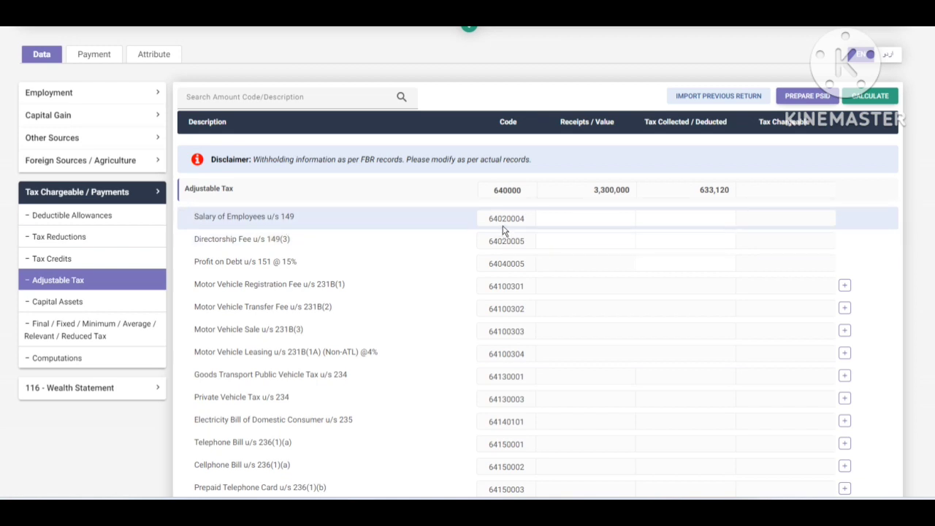
# - Enter 860,620 as tax deducted on salary and recalculate the adjustable tax
pyautogui.click(661, 216)
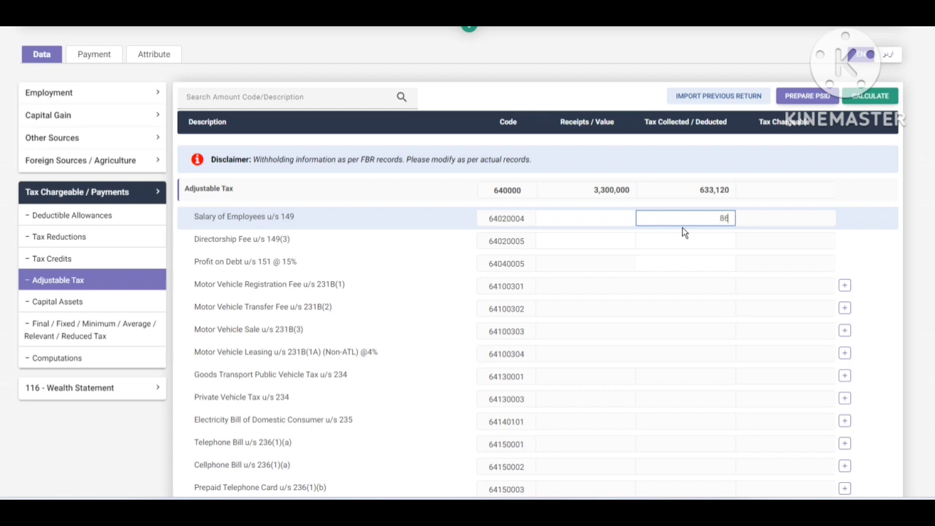
pyautogui.write('860,620')
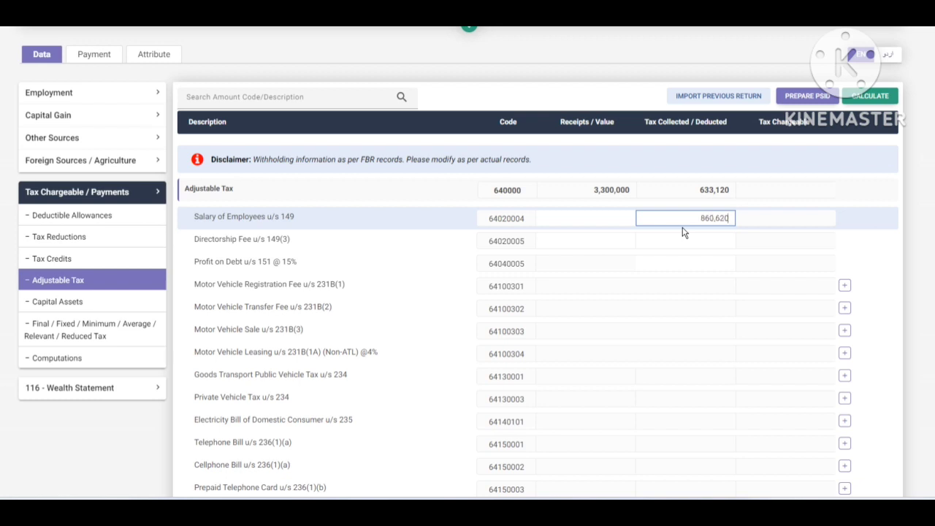
pyautogui.click(870, 96)
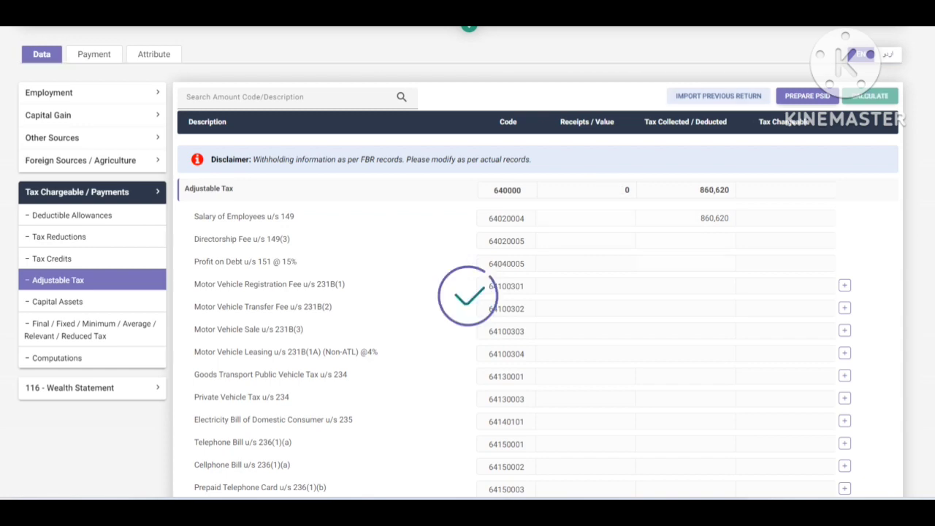
pyautogui.scroll(-4, 634, 249)
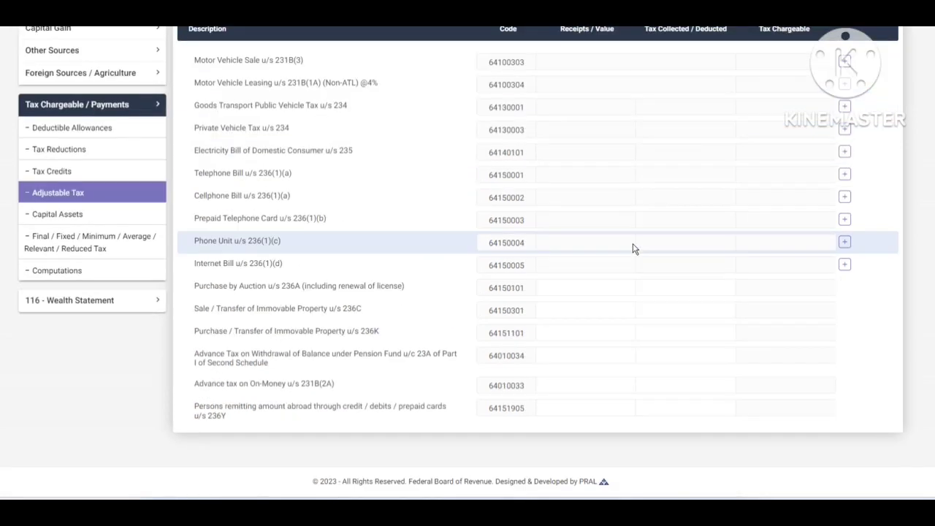
pyautogui.scroll(4, 634, 249)
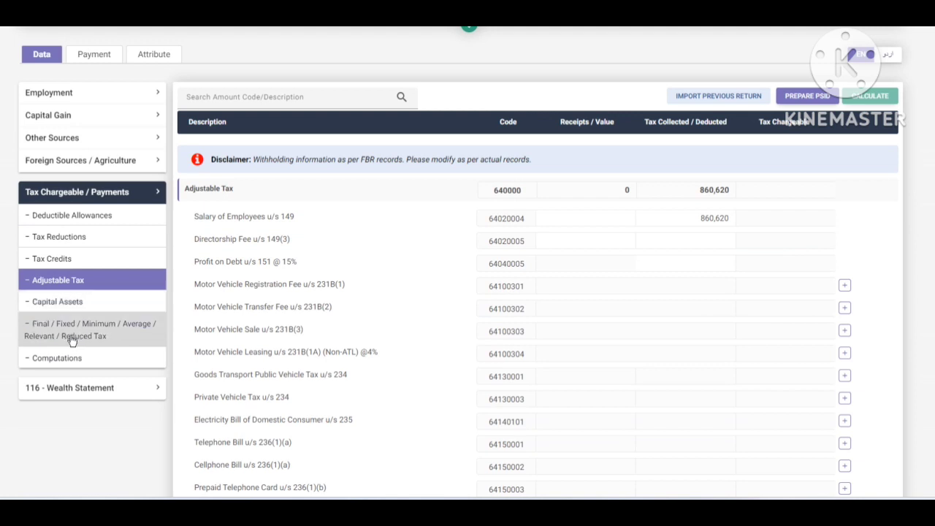
# - In Personal Assets / Liabilities, set Equipment to 2200, Animal to 370000 and the investment account to 195,000
pyautogui.click(77, 391)
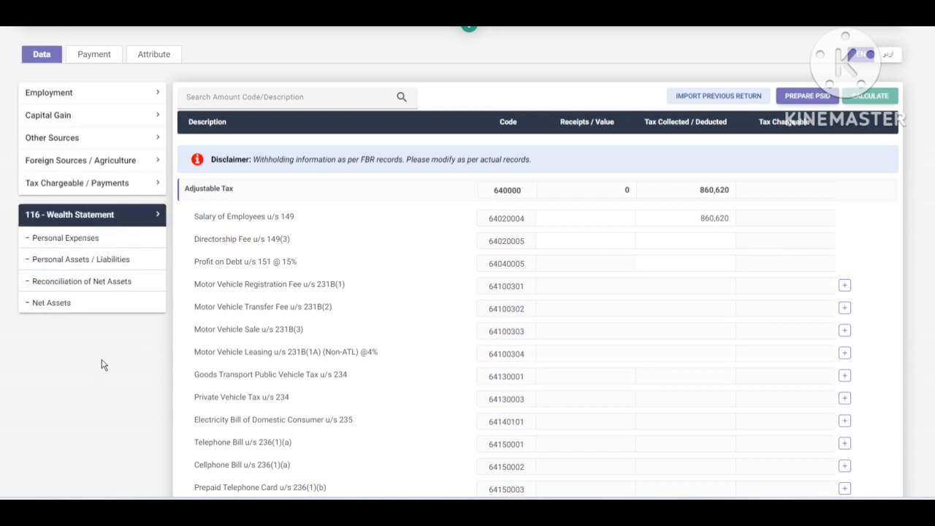
pyautogui.click(97, 263)
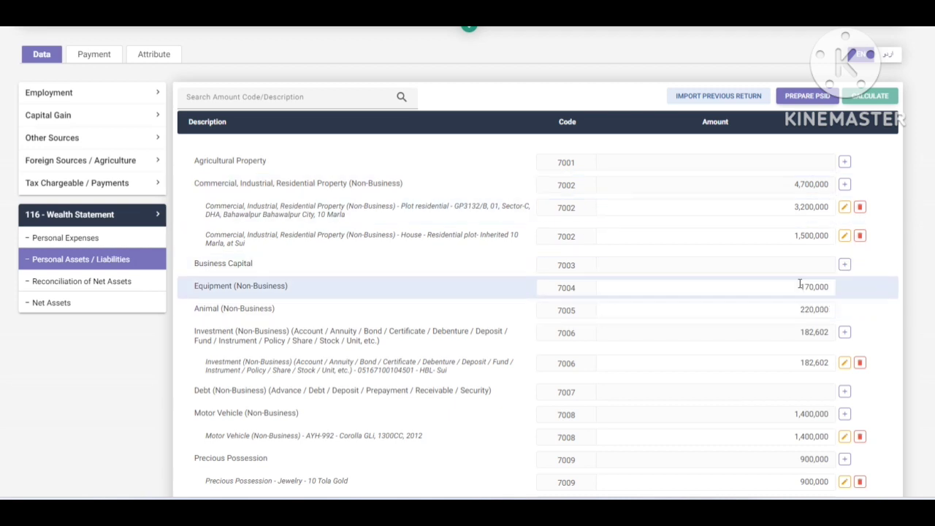
pyautogui.moveTo(800, 287); pyautogui.dragTo(884, 292)
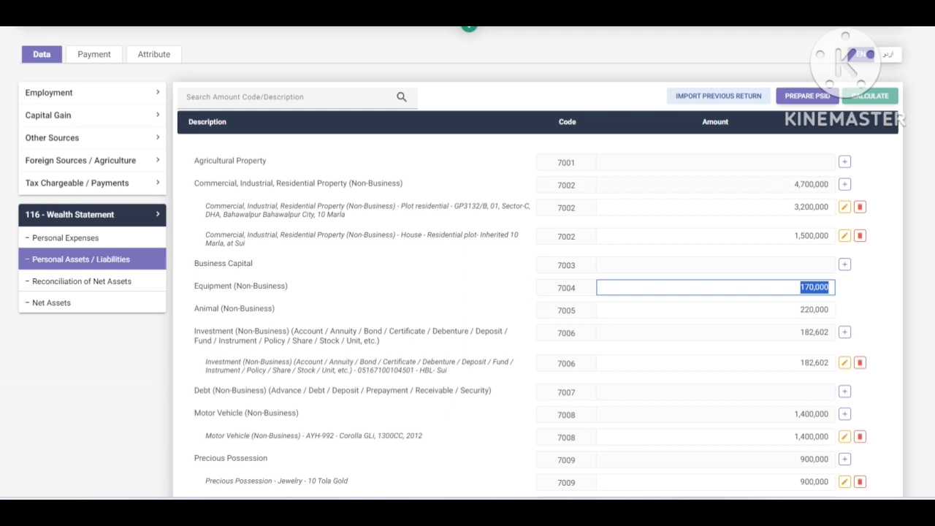
pyautogui.write('2200')
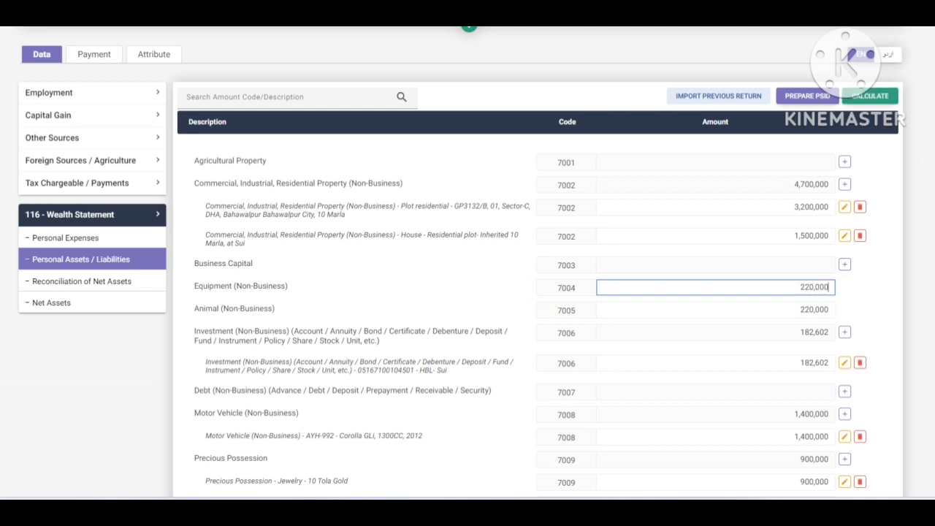
pyautogui.click(797, 310)
pyautogui.moveTo(796, 309); pyautogui.dragTo(885, 312)
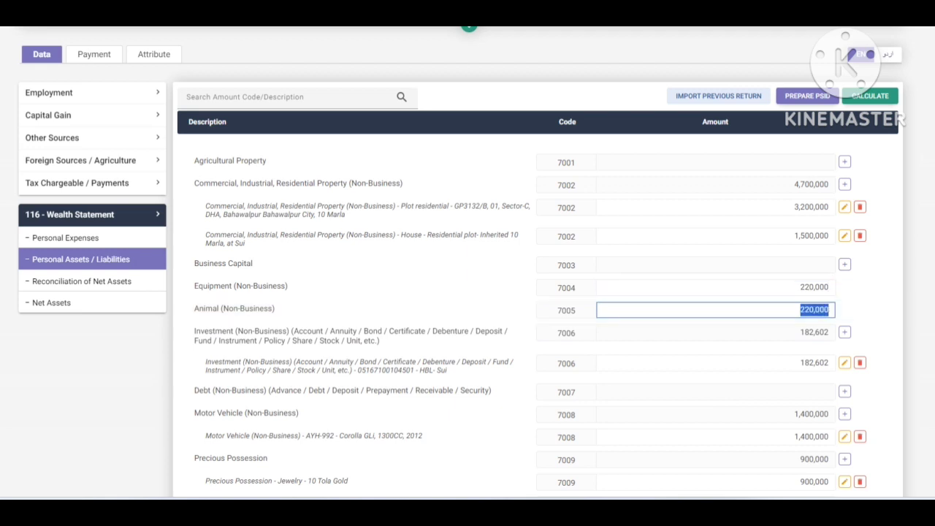
pyautogui.press('BackSpace')
pyautogui.write('370000')
pyautogui.click(776, 363)
pyautogui.moveTo(777, 363); pyautogui.dragTo(833, 363)
pyautogui.write('1')
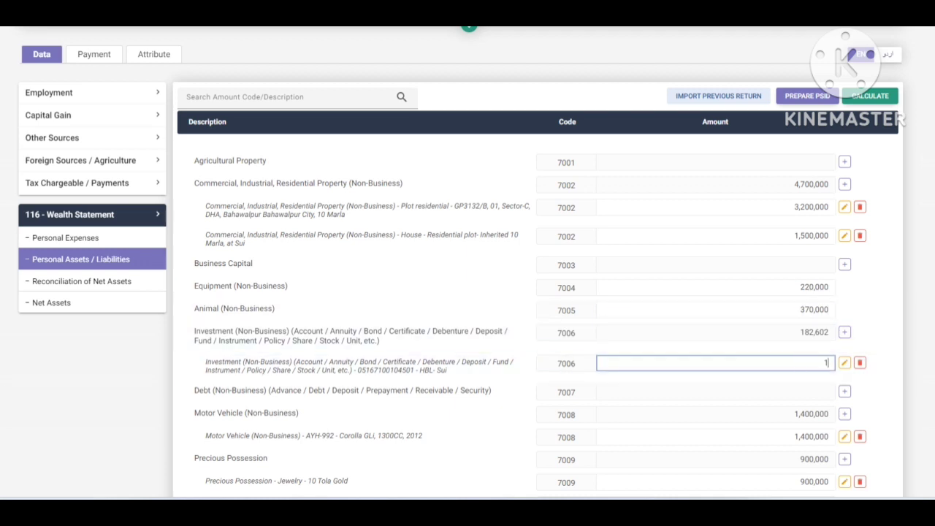
pyautogui.write('95,000')
pyautogui.click(780, 413)
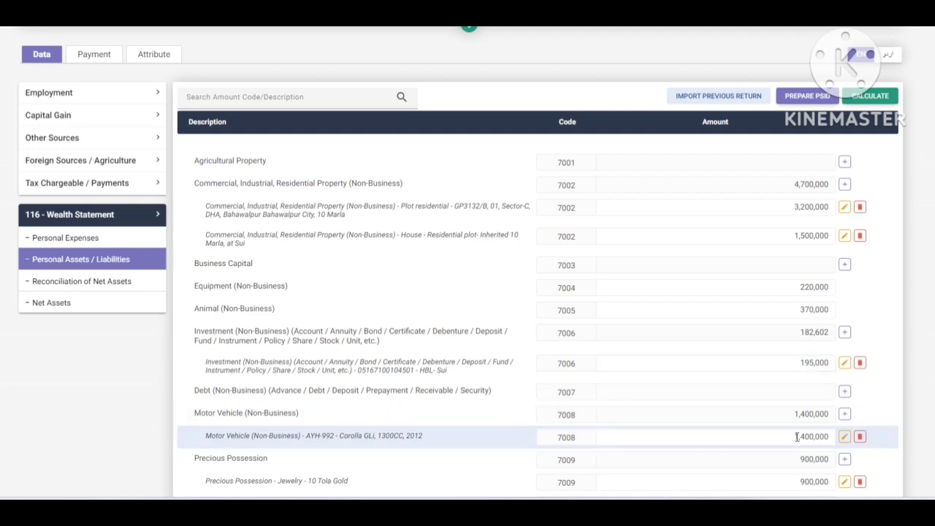
# - Change the Car loan - PPL liability from 84,000 to 45,000
pyautogui.scroll(-2, 796, 436)
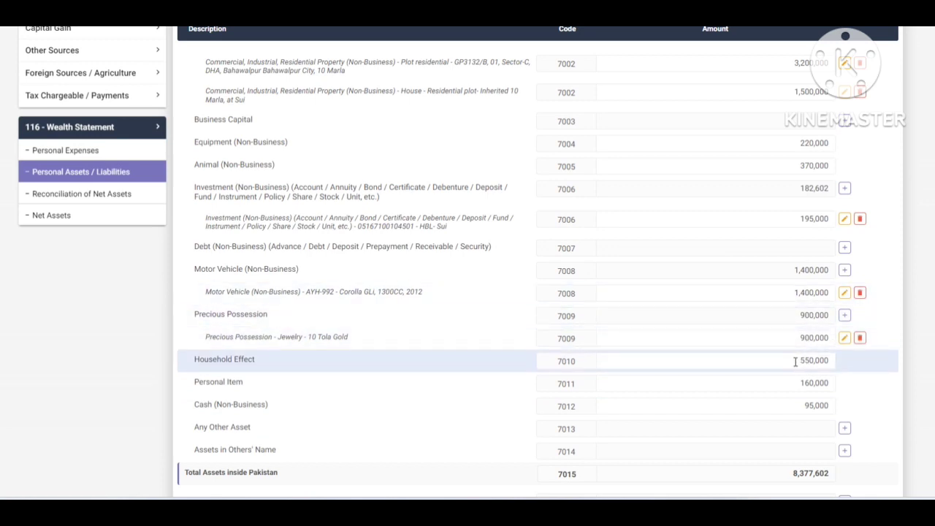
pyautogui.click(792, 408)
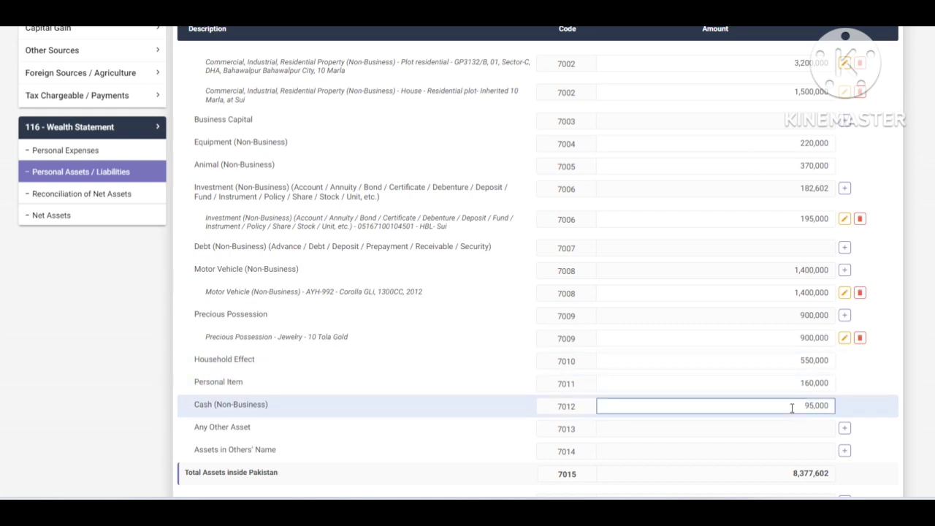
pyautogui.scroll(-3, 807, 385)
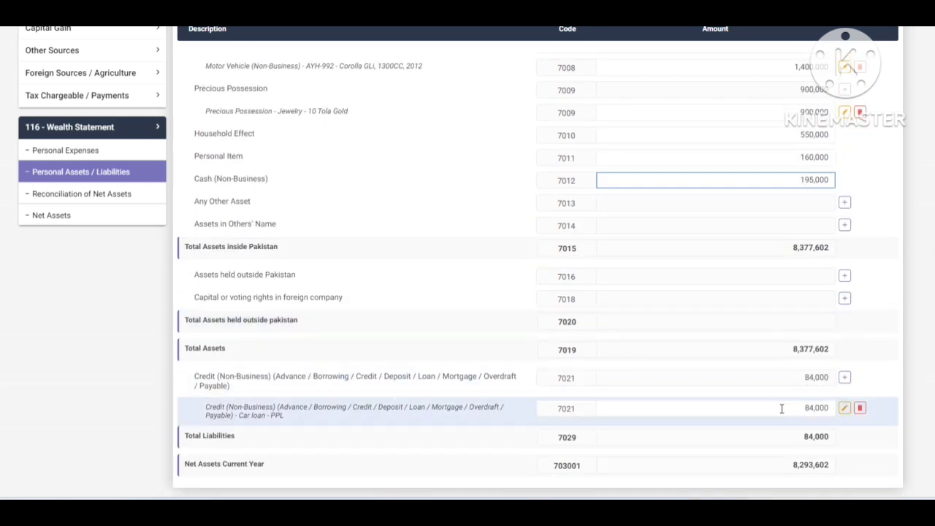
pyautogui.click(803, 409)
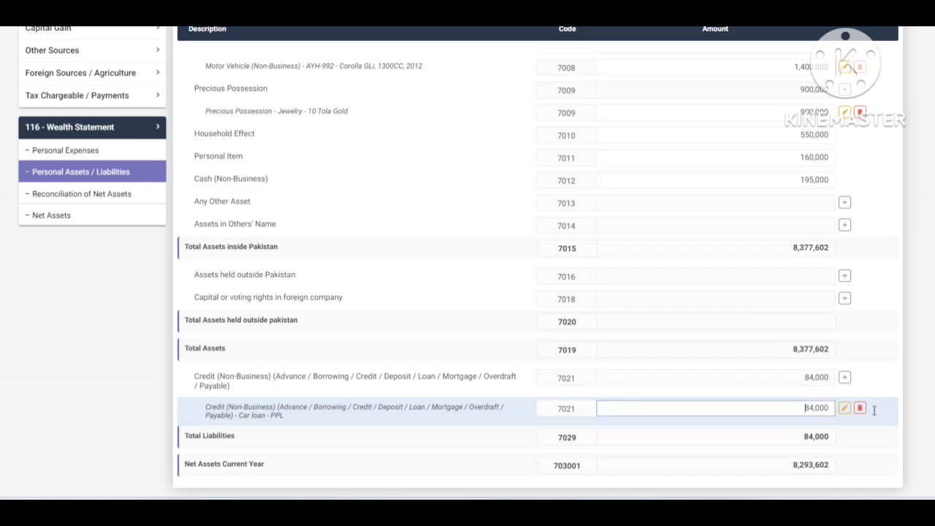
pyautogui.write('45000')
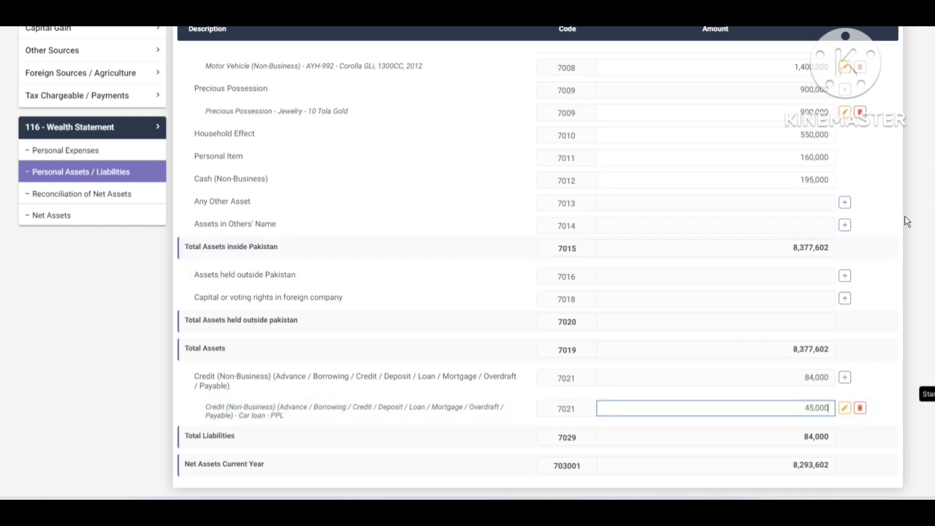
pyautogui.click(874, 19)
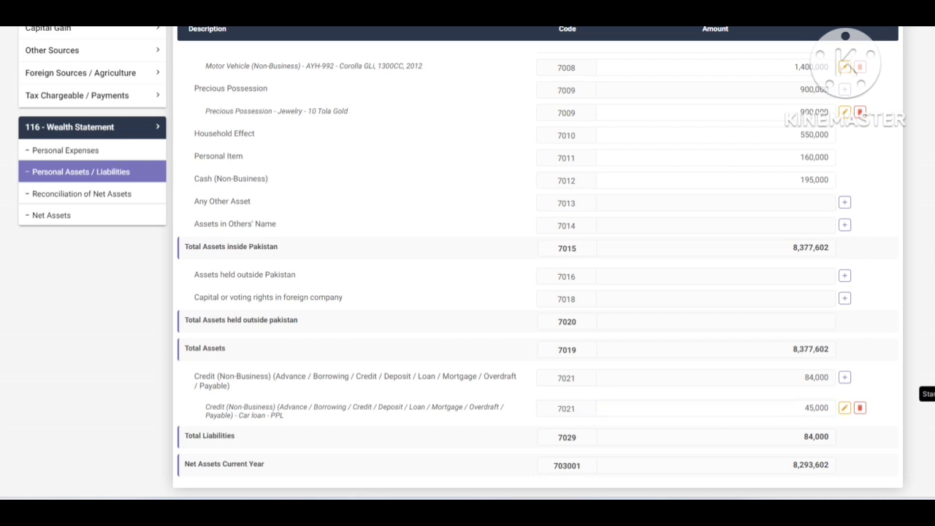
pyautogui.click(77, 196)
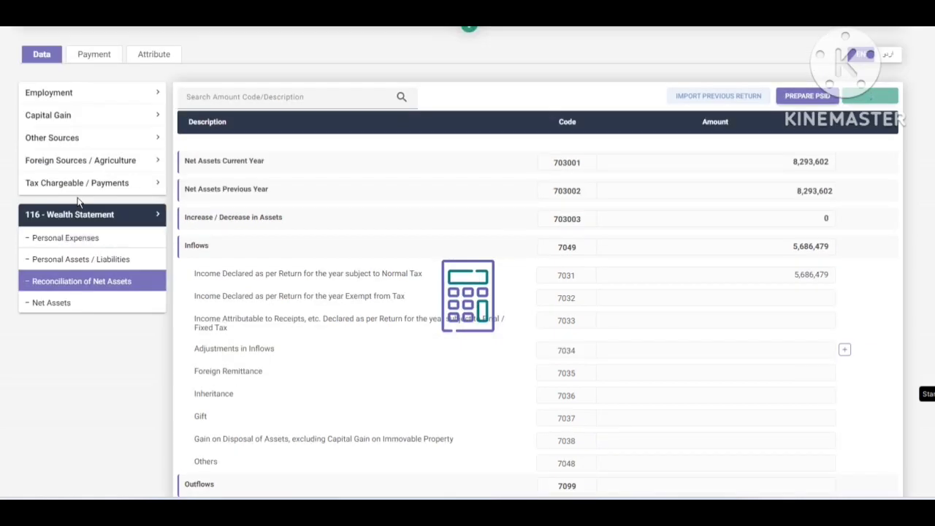
pyautogui.click(66, 285)
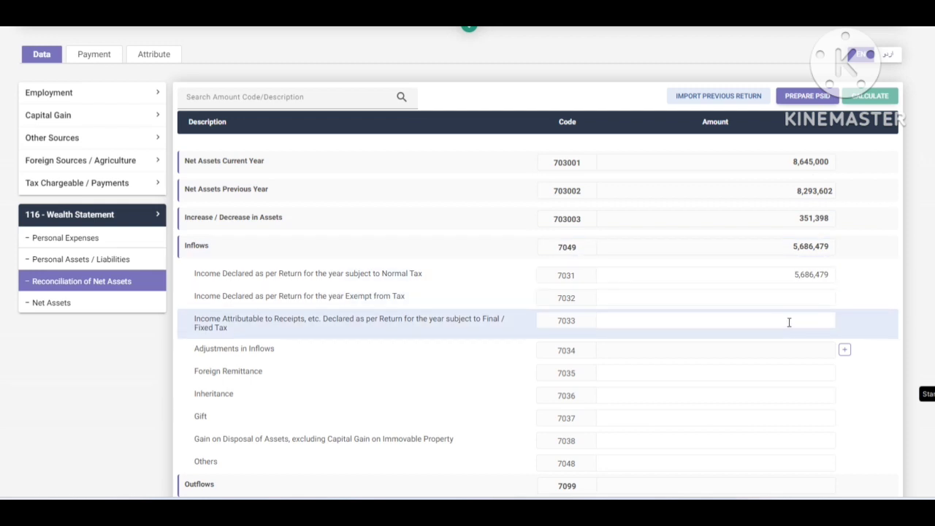
pyautogui.scroll(-3, 789, 322)
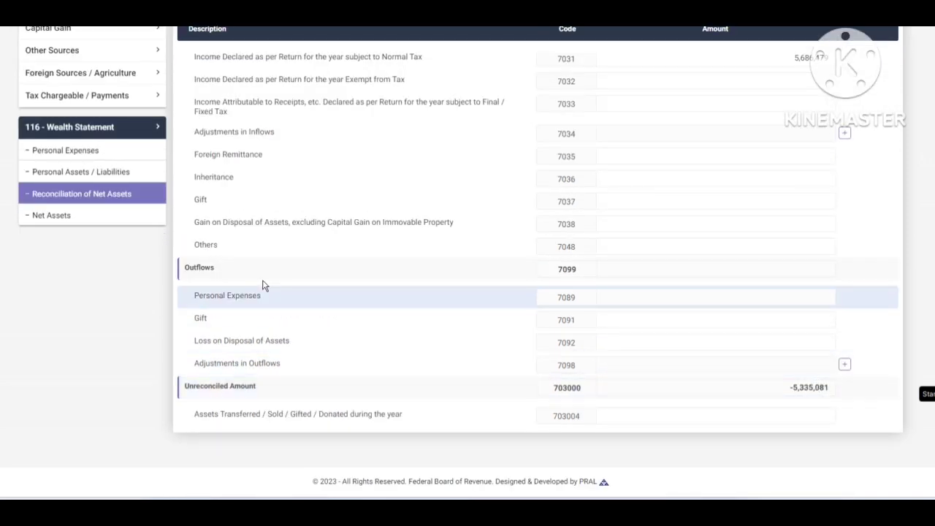
pyautogui.click(102, 174)
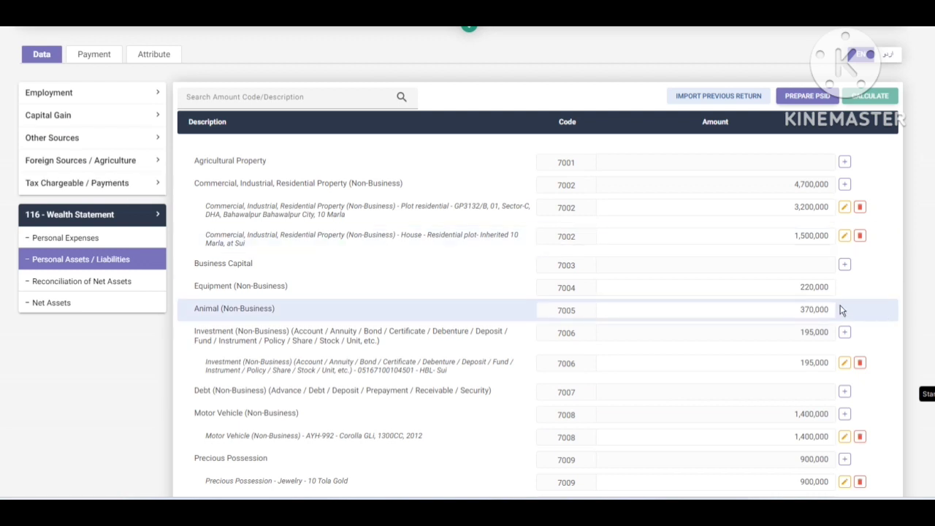
# - Enter 860,620 for Rates / Taxes / Charge / Cess under Personal Expenses and recalculate
pyautogui.click(72, 238)
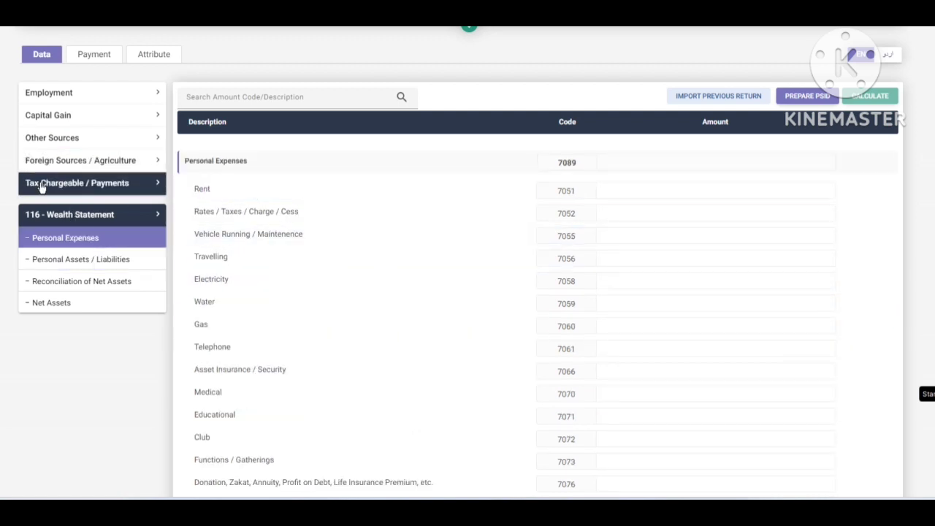
pyautogui.click(744, 211)
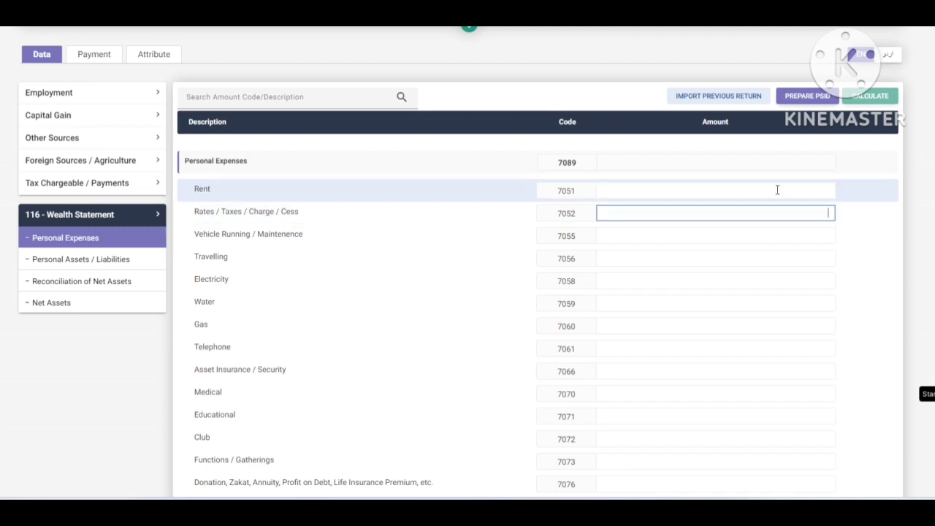
pyautogui.write('86')
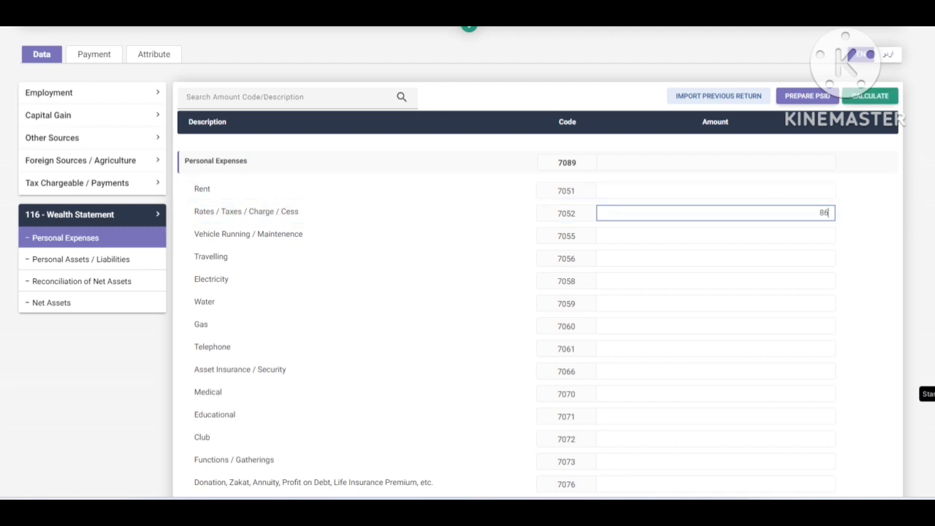
pyautogui.write('0,620')
pyautogui.click(869, 96)
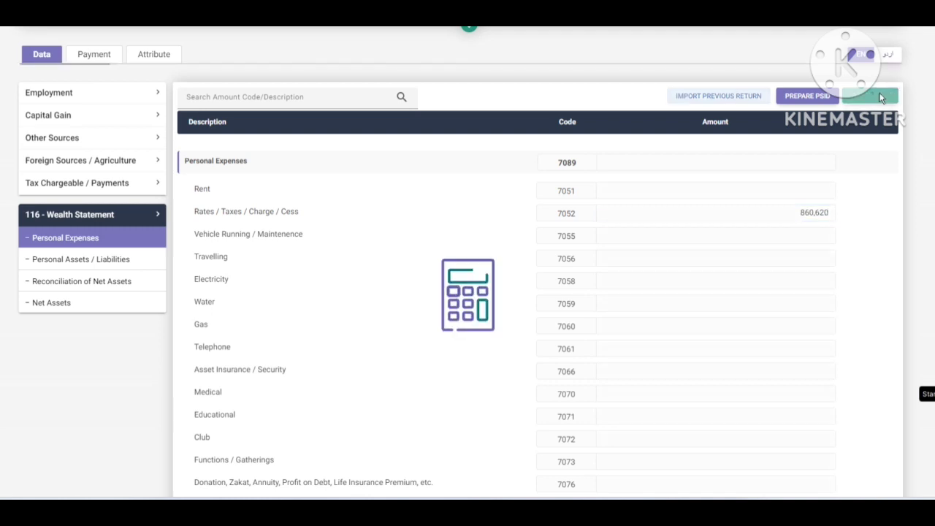
# - Enter vehicle running and maintenance 245,000, Travelling 375,000 and Electricity 225,000
pyautogui.click(760, 235)
pyautogui.write('3450000')
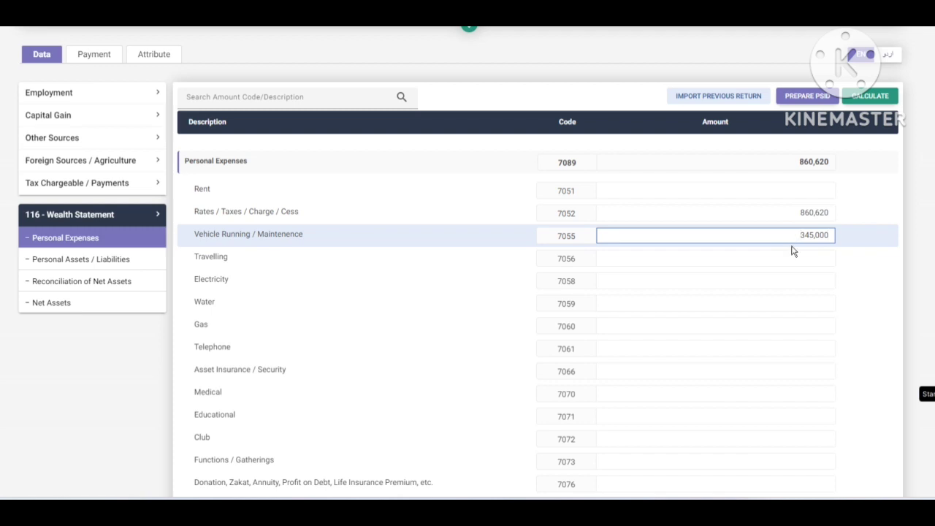
pyautogui.press('Home')
pyautogui.press('Delete')
pyautogui.write('2')
pyautogui.click(793, 256)
pyautogui.write('375000')
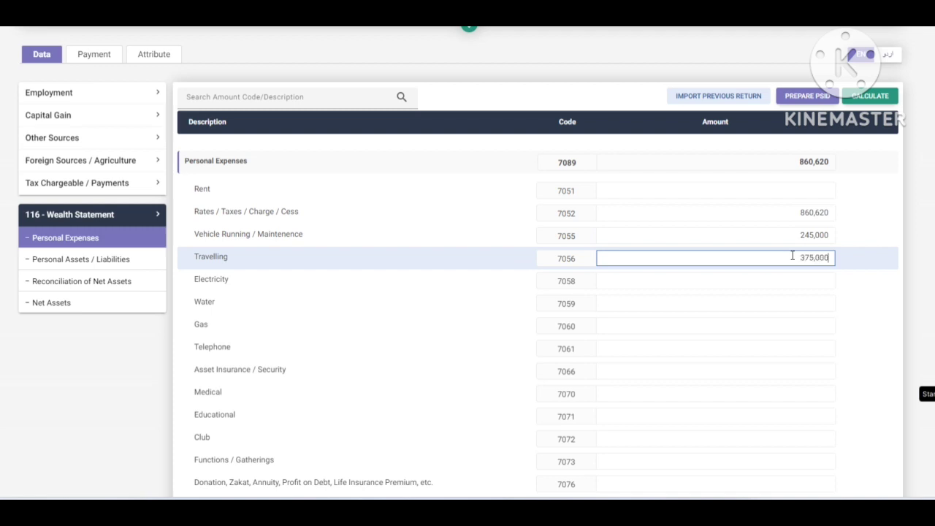
pyautogui.click(783, 276)
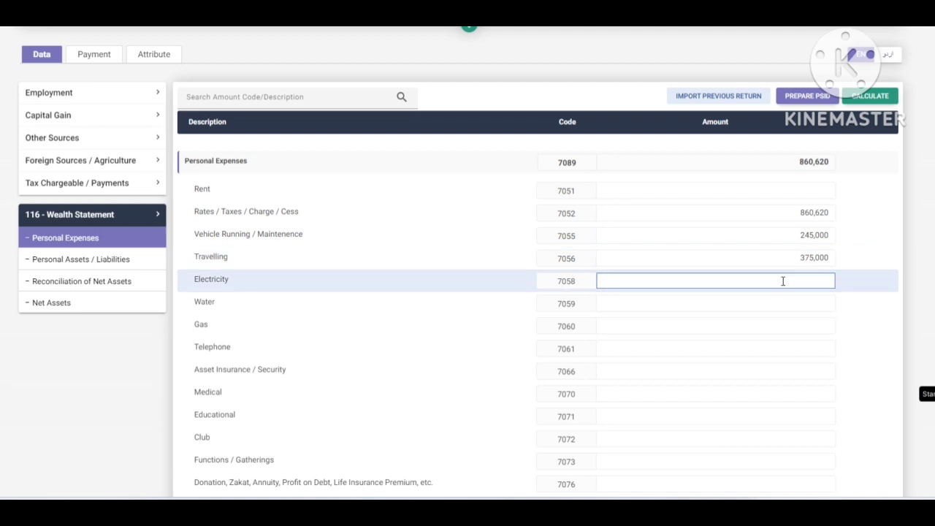
pyautogui.write('225,000')
pyautogui.click(784, 316)
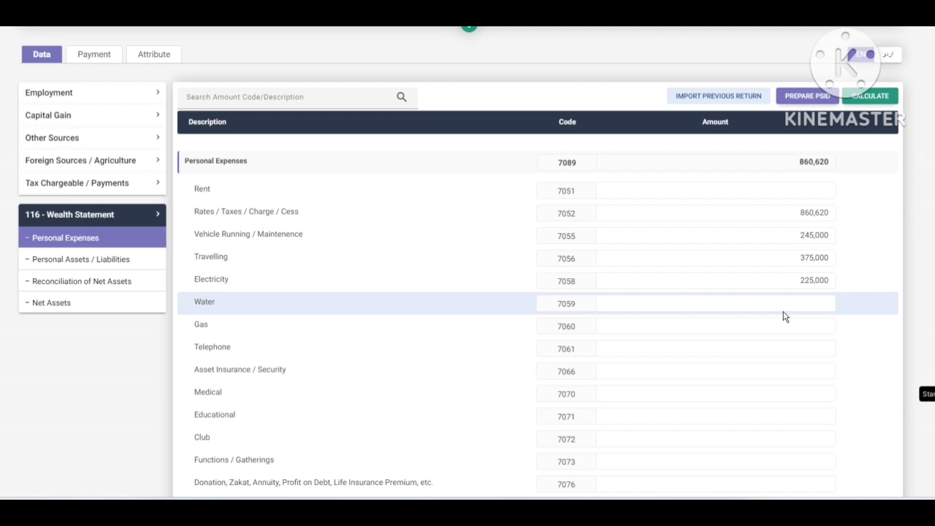
# - Enter Water 45,000, Gas 12,000, Telephone 75,000 and Medical 345,000
pyautogui.click(790, 304)
pyautogui.write('450000')
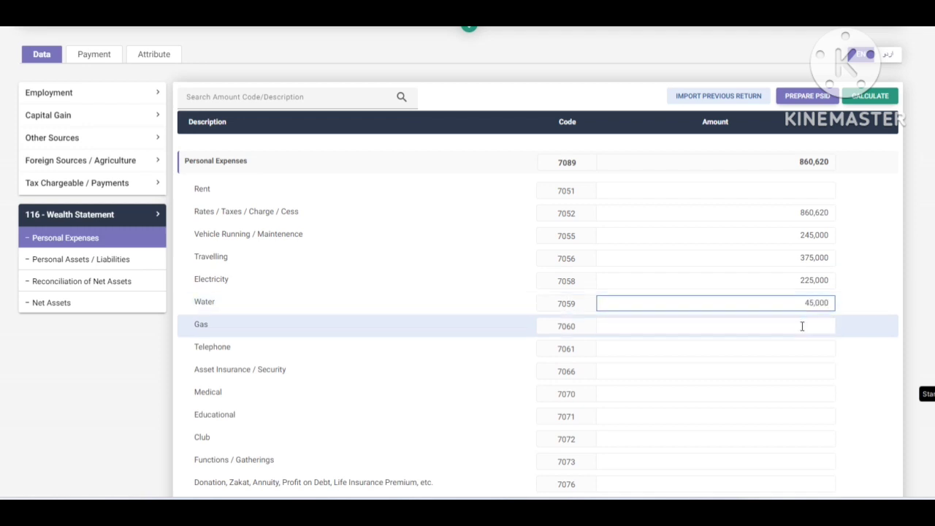
pyautogui.click(802, 326)
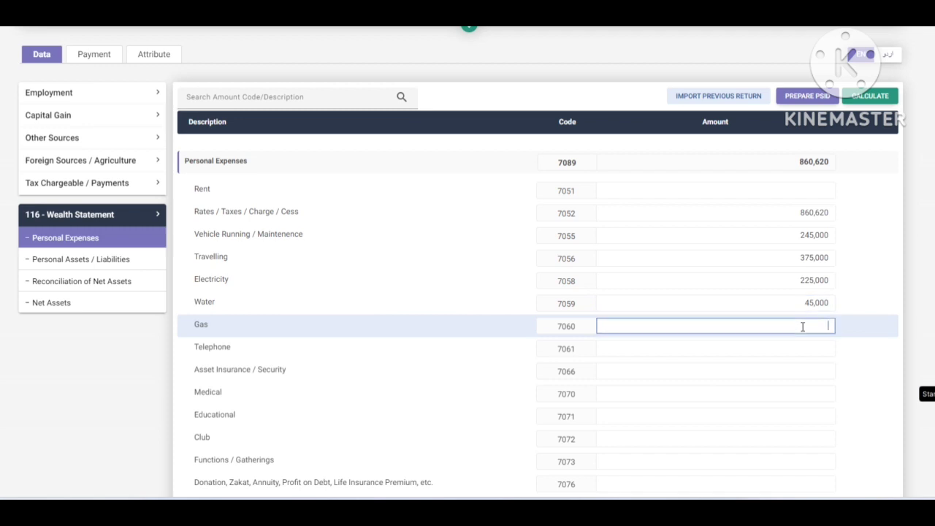
pyautogui.write('12,000')
pyautogui.click(816, 348)
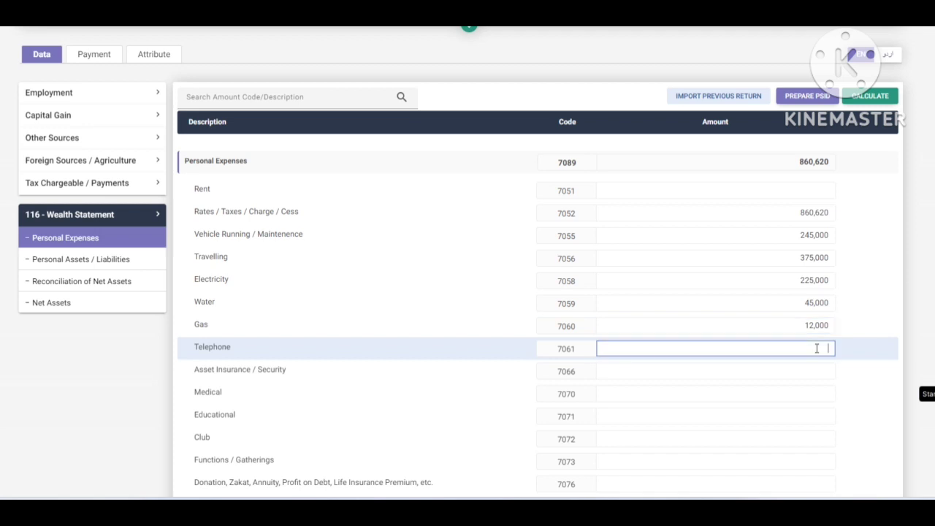
pyautogui.write('75,000')
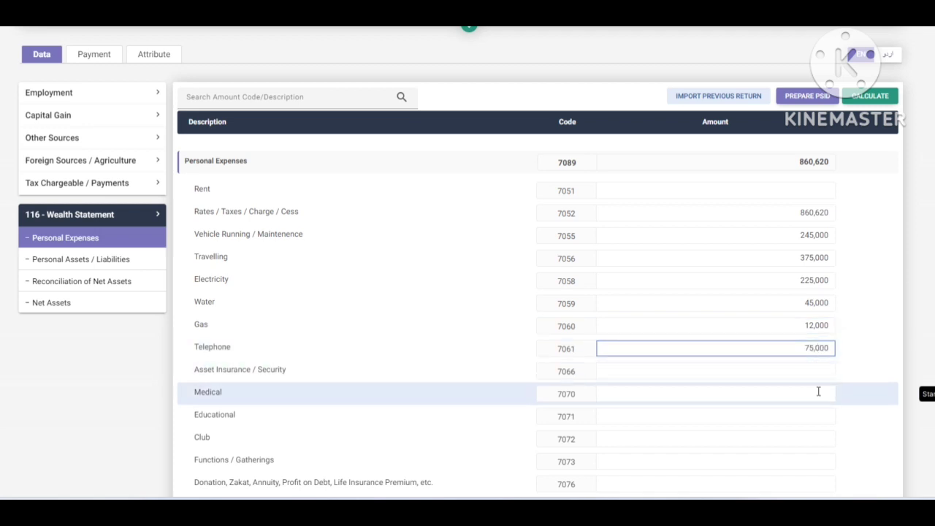
pyautogui.click(817, 394)
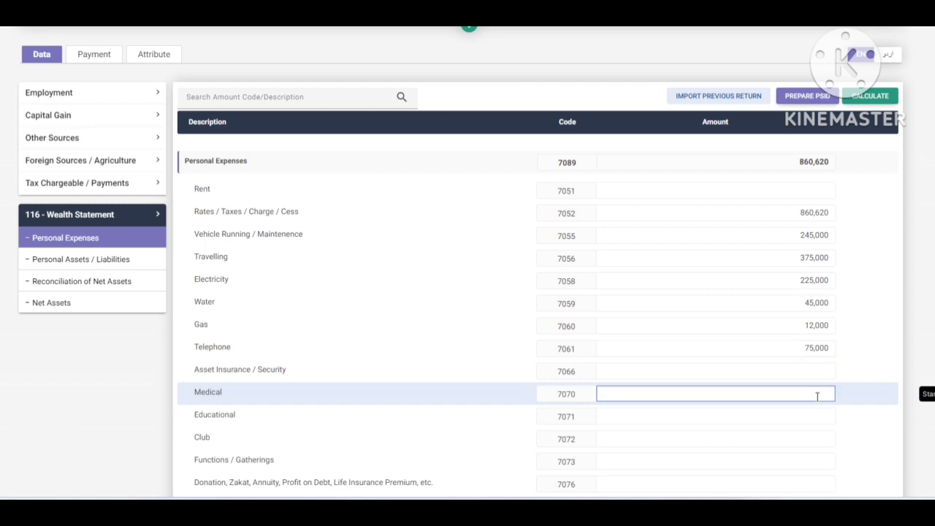
pyautogui.write('345,000')
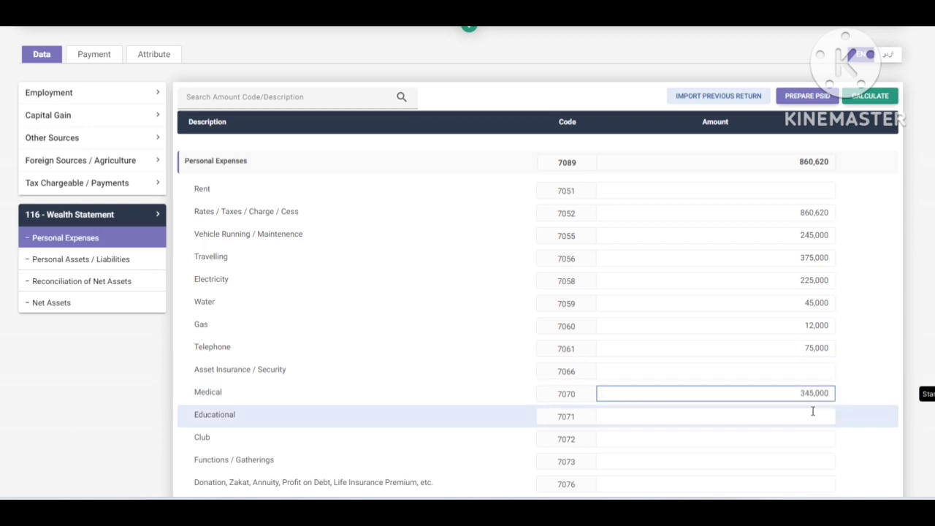
# - Enter Educational 795,000, Functions / Gatherings 55,000 and Donation / Zakat 65,000, then recalculate
pyautogui.click(811, 411)
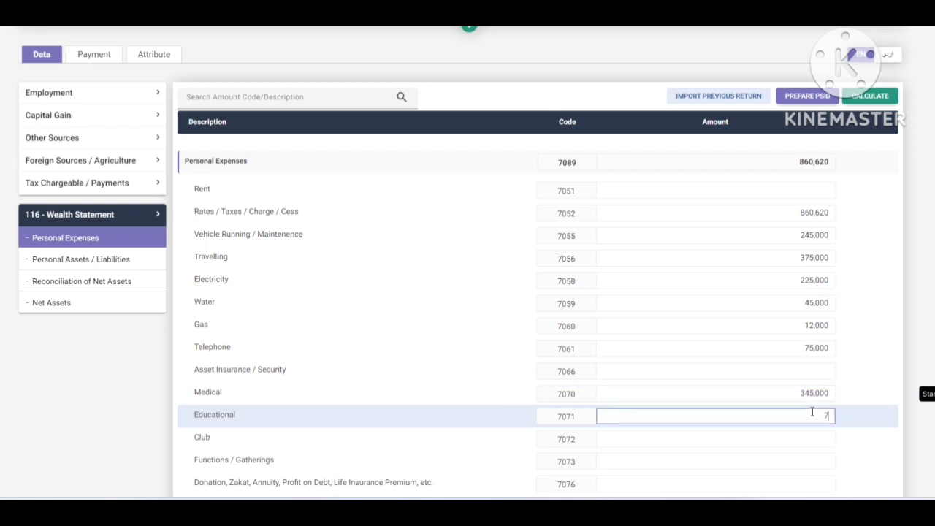
pyautogui.write('795,000')
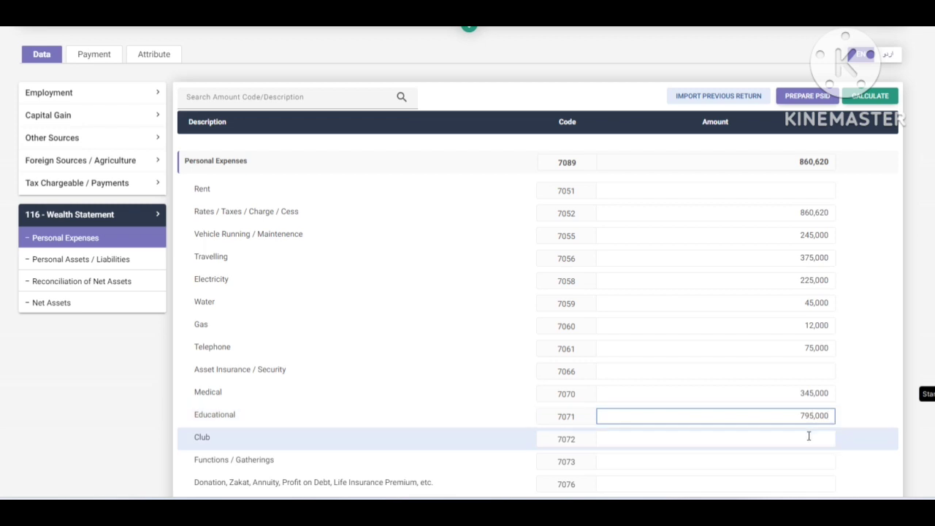
pyautogui.click(806, 460)
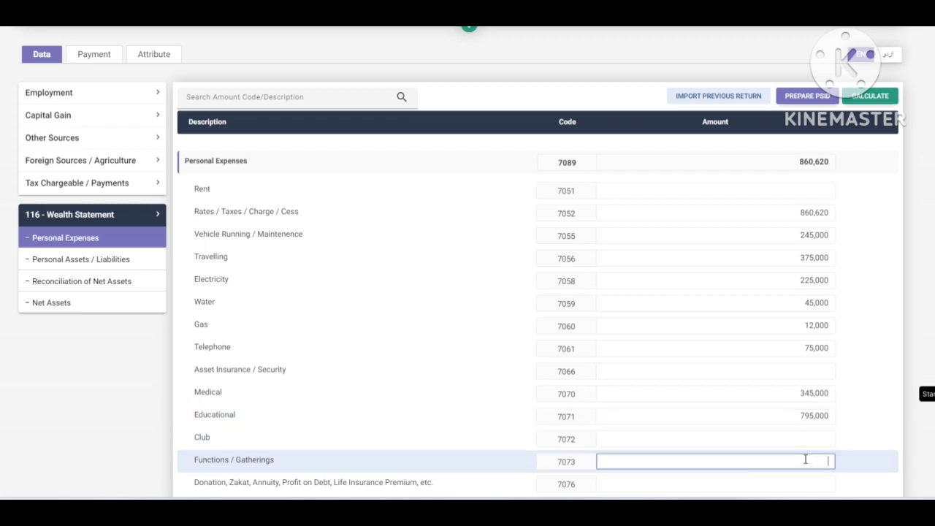
pyautogui.write('55,000')
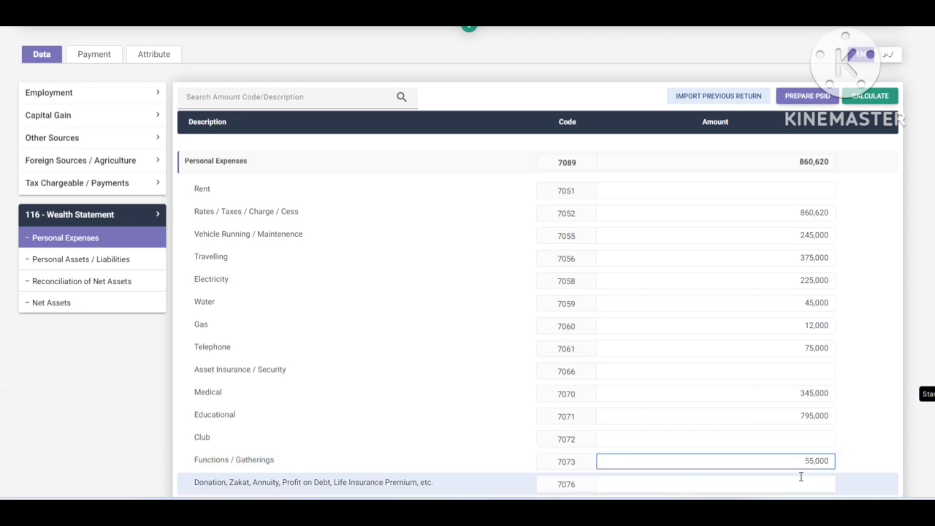
pyautogui.click(799, 477)
pyautogui.write('65,00')
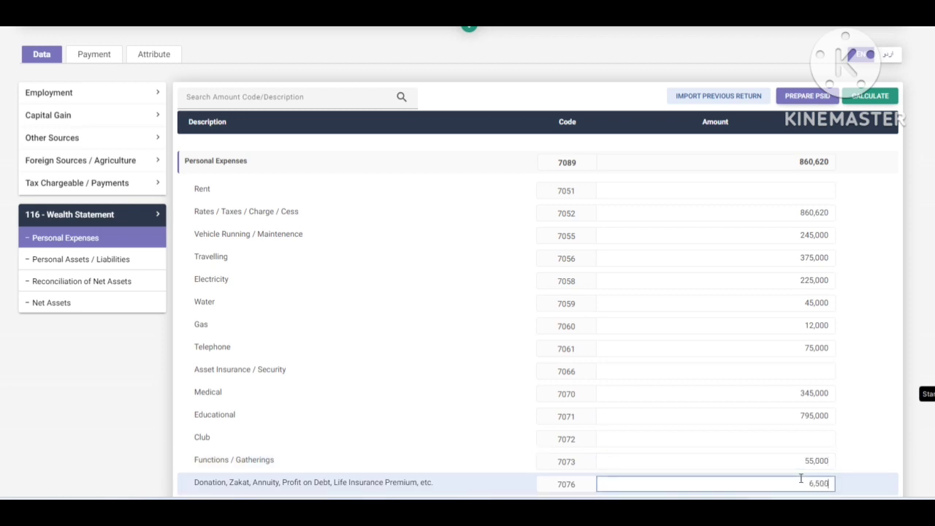
pyautogui.write('0')
pyautogui.click(872, 102)
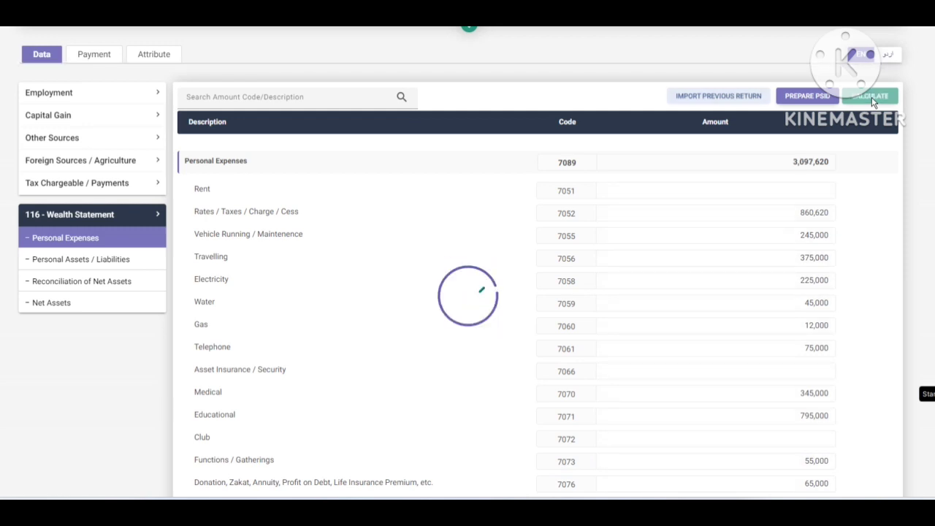
# - Enter 1,800,000 in row 7087, review the Reconciliation of Net Assets, and return to Personal Expenses
pyautogui.scroll(-3, 813, 178)
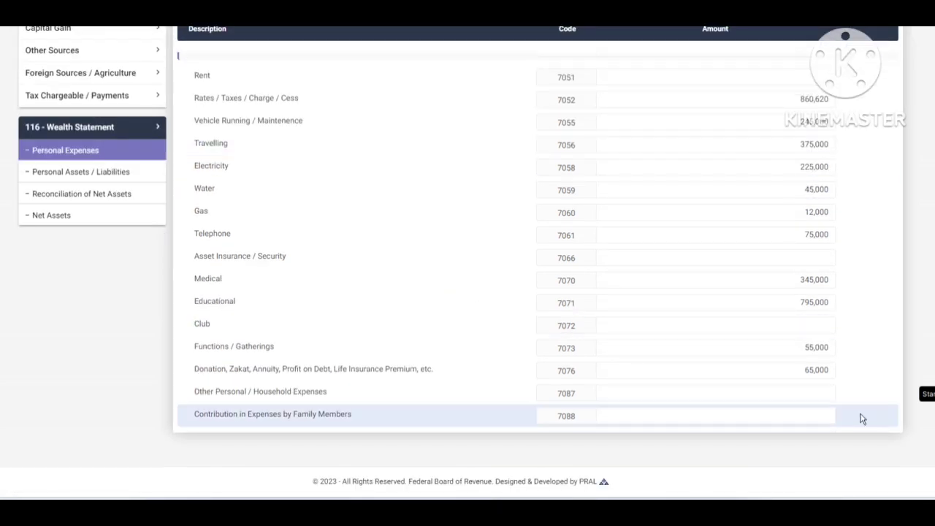
pyautogui.click(821, 392)
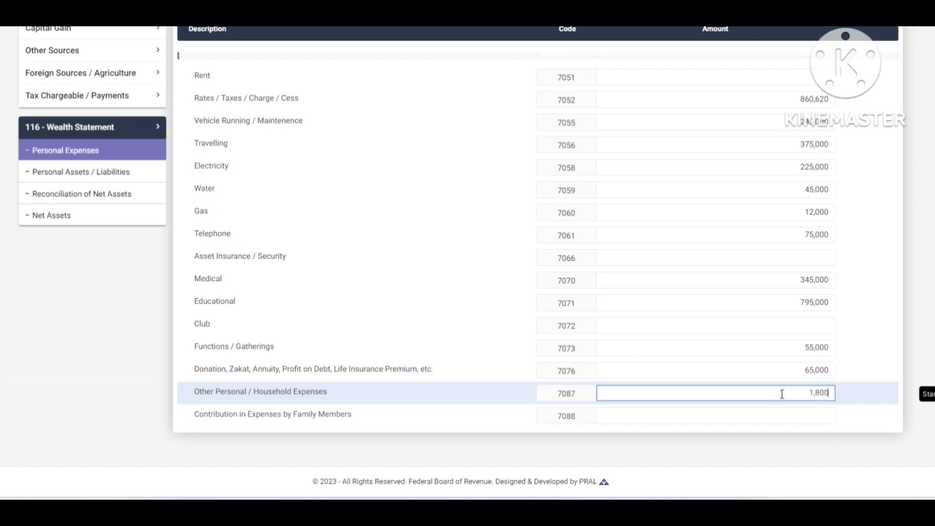
pyautogui.write('1,800,000')
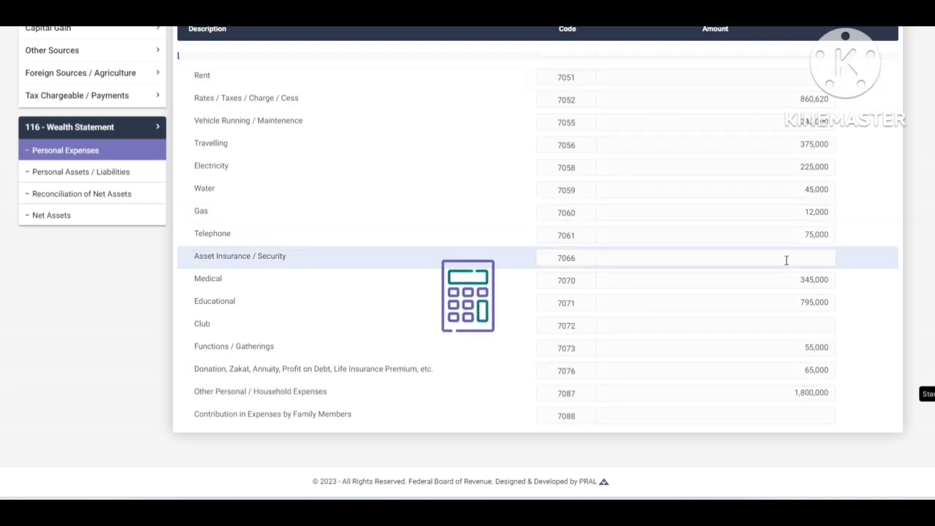
pyautogui.click(98, 193)
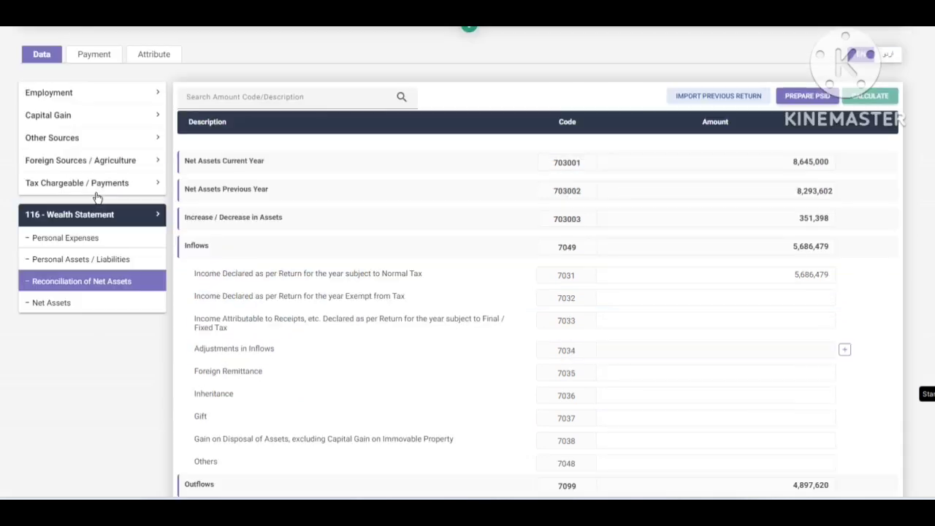
pyautogui.scroll(-3, 825, 420)
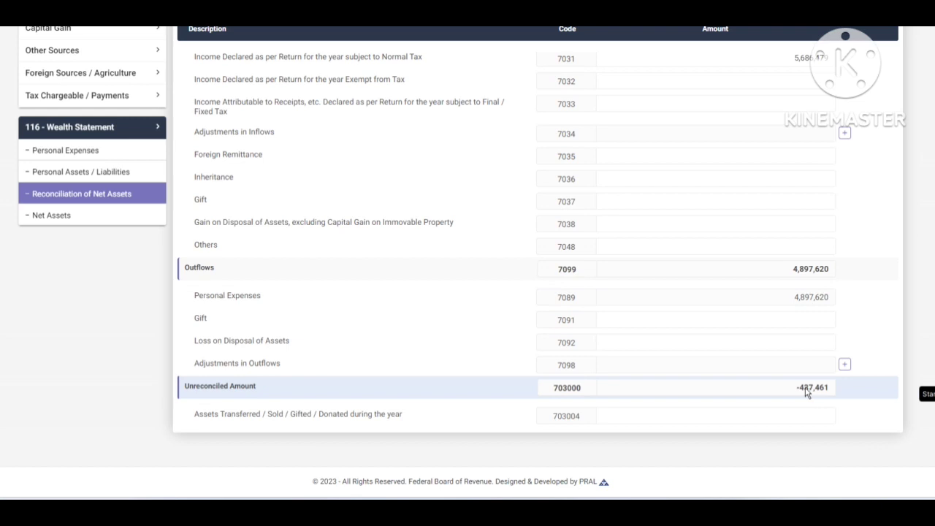
pyautogui.click(102, 152)
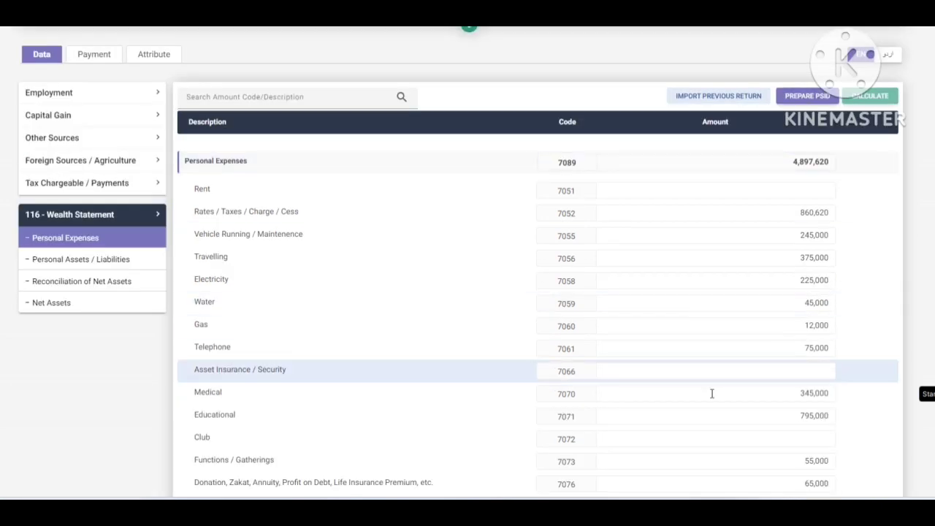
# - Enter a first new Other Personal / Household Expenses amount on row 7087 and check the Net Assets reconciliation
pyautogui.scroll(-4, 711, 394)
pyautogui.click(772, 392)
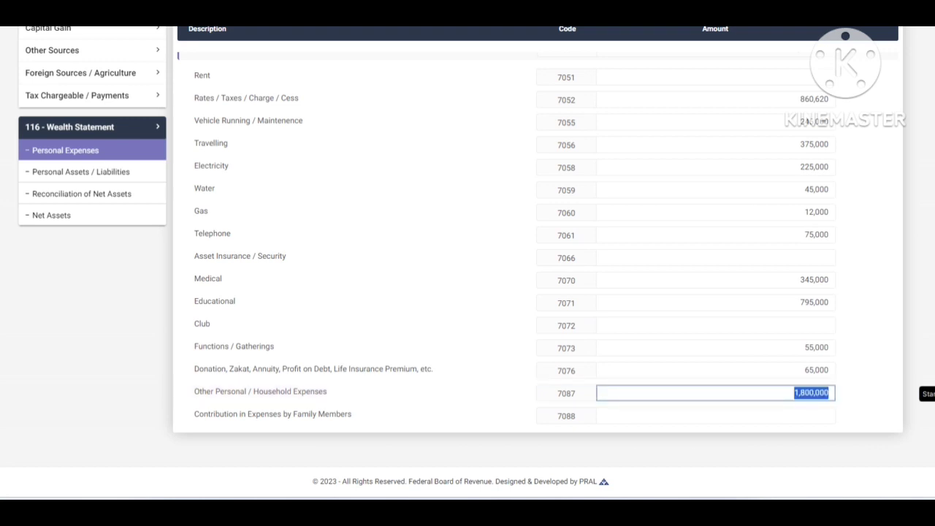
pyautogui.write('22')
pyautogui.press('Tab')
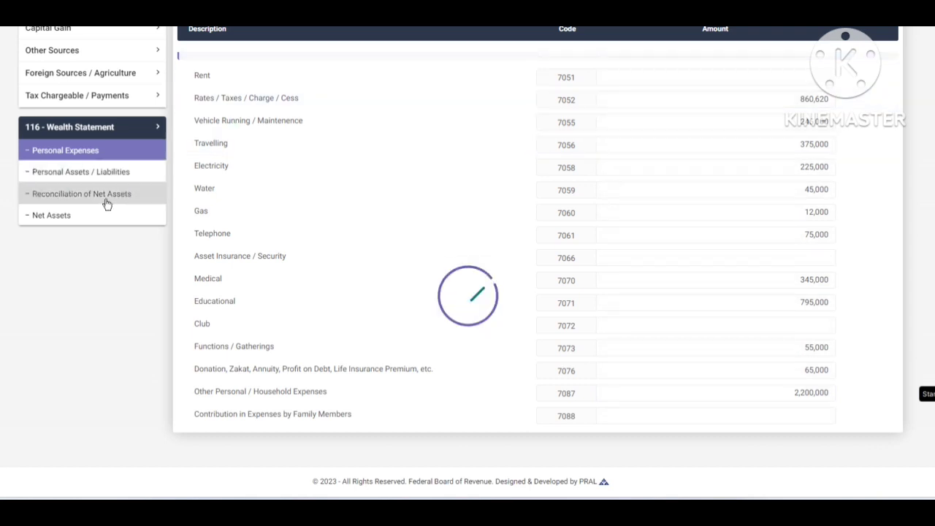
pyautogui.click(106, 196)
pyautogui.scroll(-3, 723, 302)
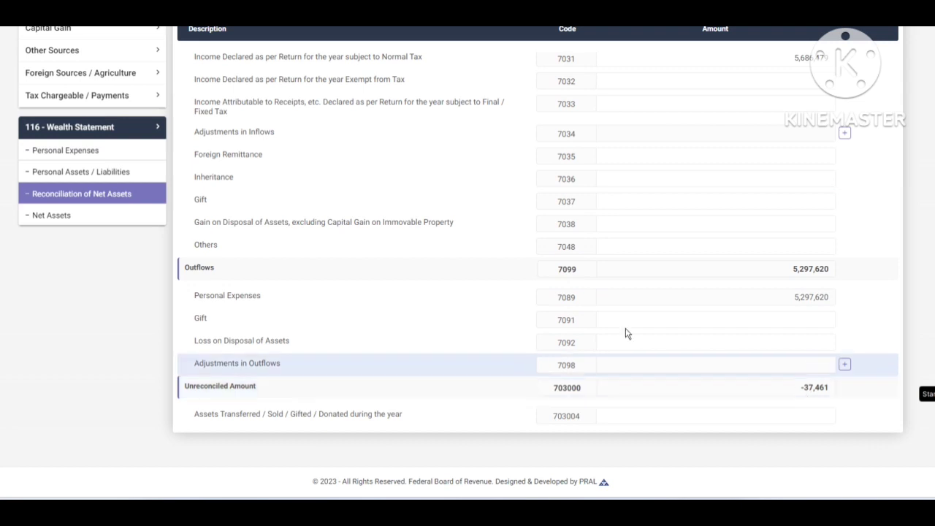
# - Correct row 7087 to 2,237,461 and confirm the reconciliation shows outflows of 5,335,081 and zero unreconciled amount
pyautogui.click(84, 151)
pyautogui.scroll(-2, 750, 414)
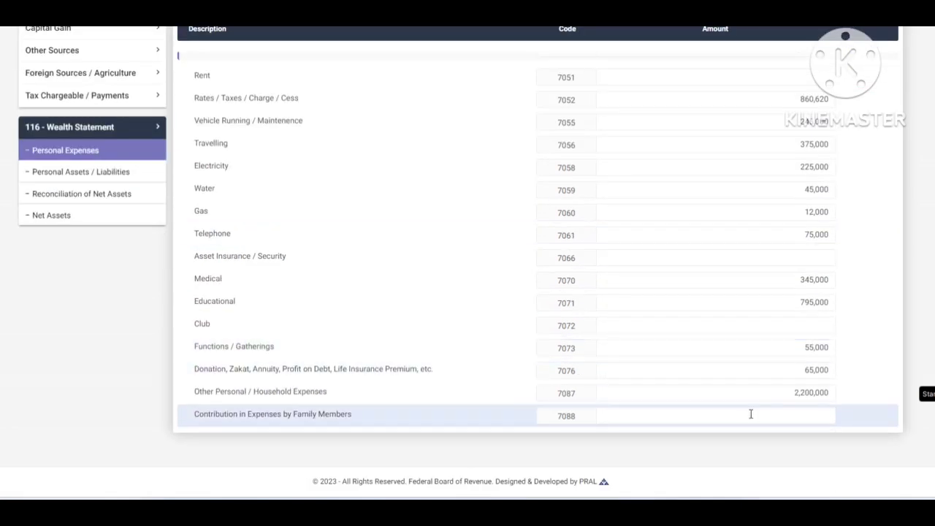
pyautogui.click(828, 392)
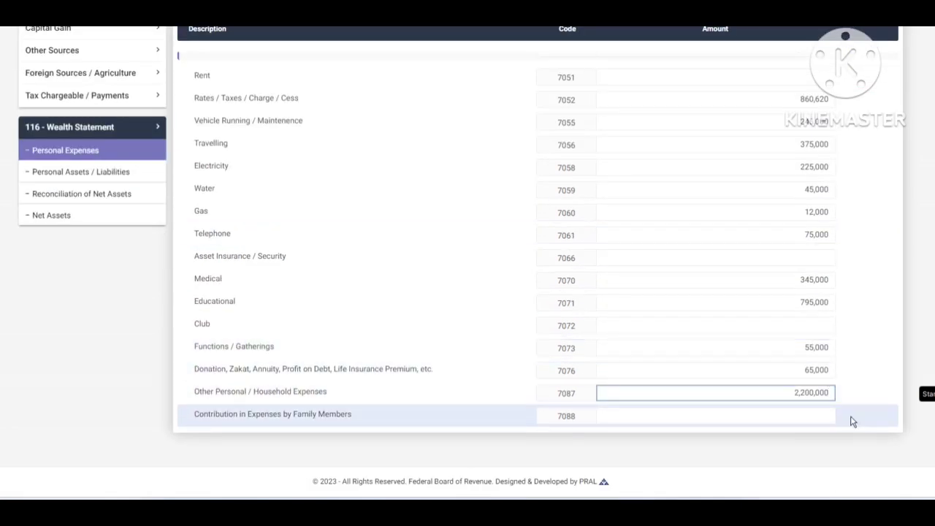
pyautogui.press('BackSpace')
pyautogui.write('37461')
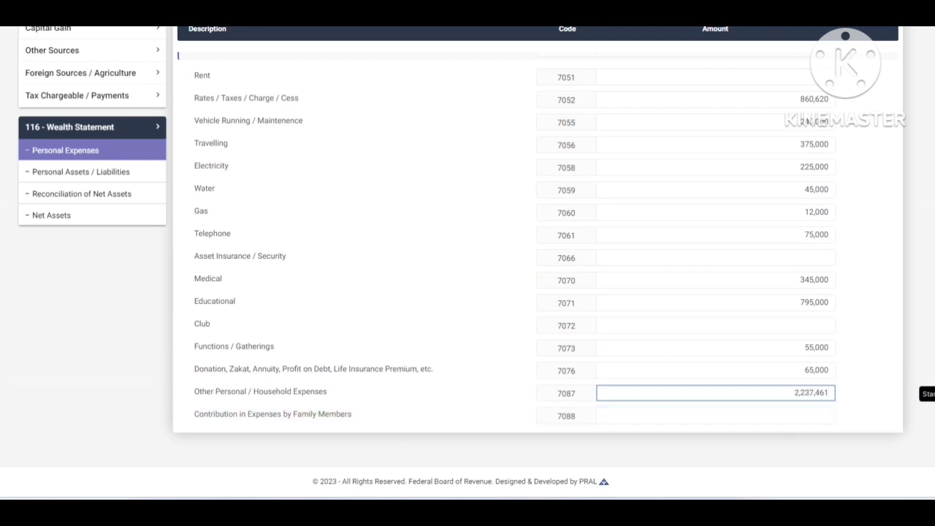
pyautogui.press('Tab')
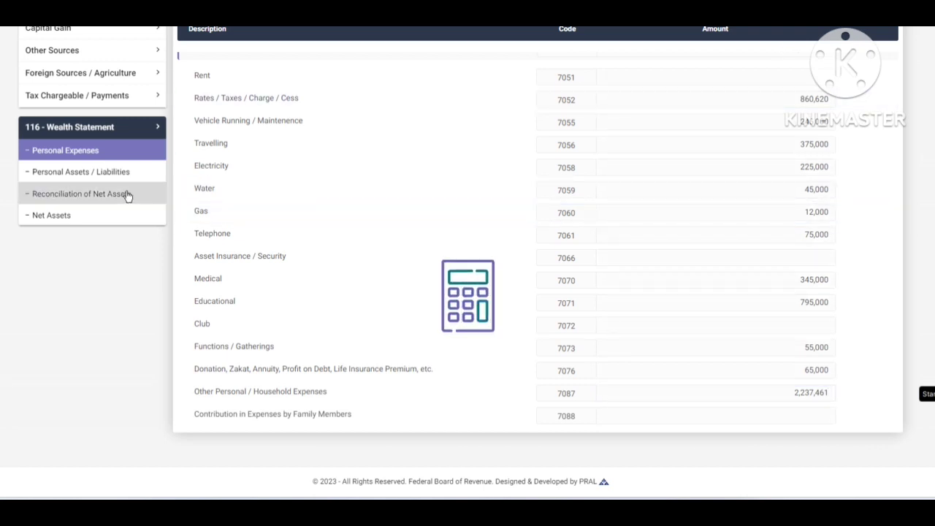
pyautogui.click(126, 196)
pyautogui.scroll(-3, 747, 299)
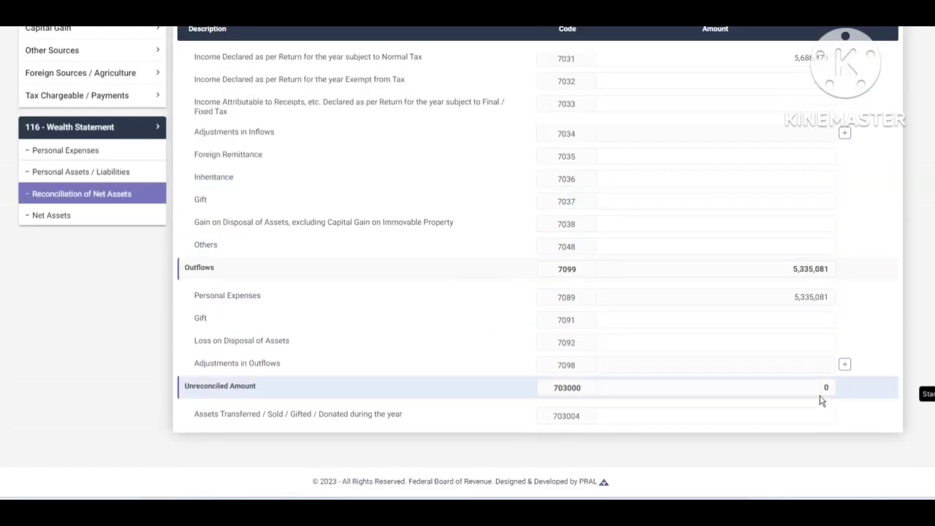
pyautogui.scroll(3, 820, 392)
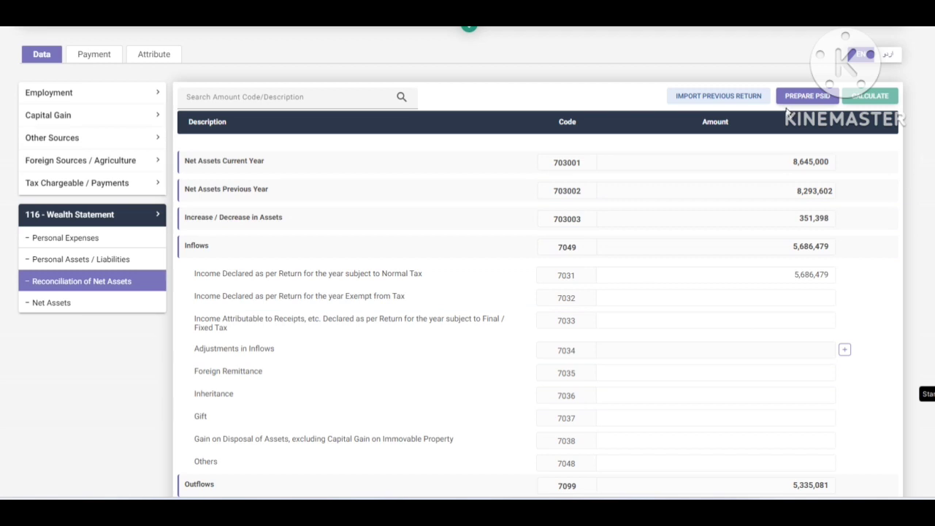
# - Recalculate and save the return, then start submission and enter the 4-digit PIN in the declaration
pyautogui.click(869, 96)
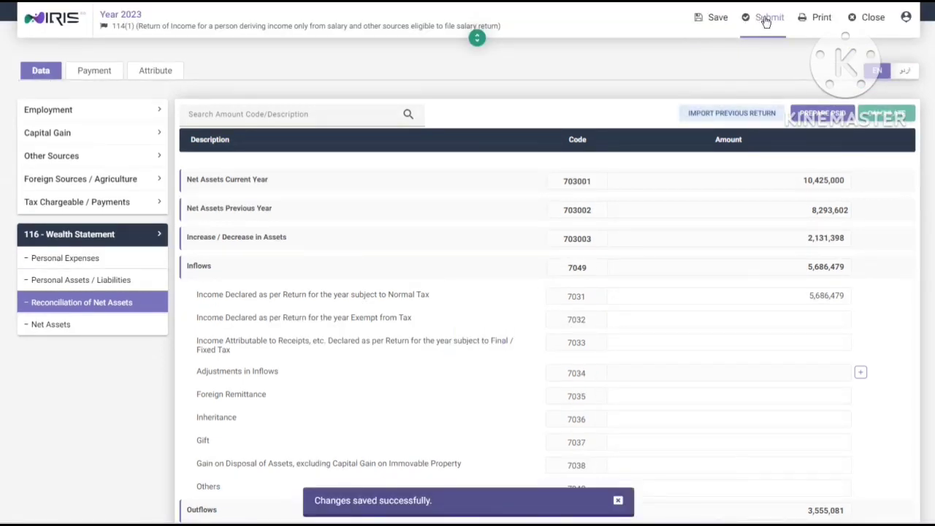
pyautogui.click(766, 19)
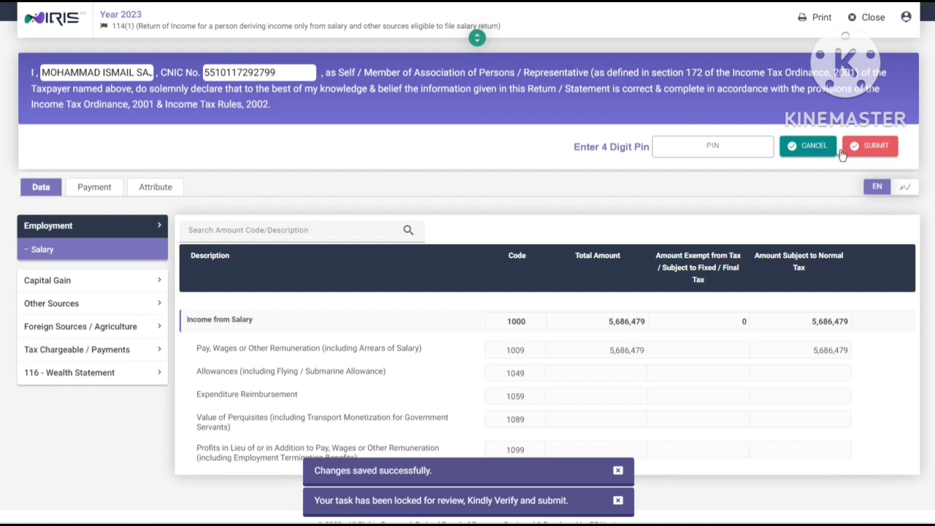
pyautogui.click(741, 141)
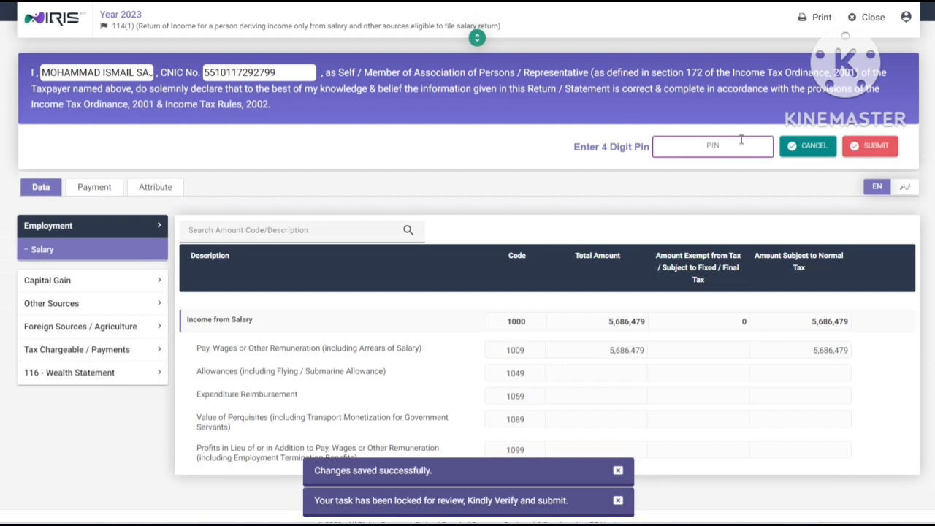
pyautogui.write('123')
# - Submit the return, then list the completed declarations showing the 114(1) salary return for tax year 2023
pyautogui.click(868, 153)
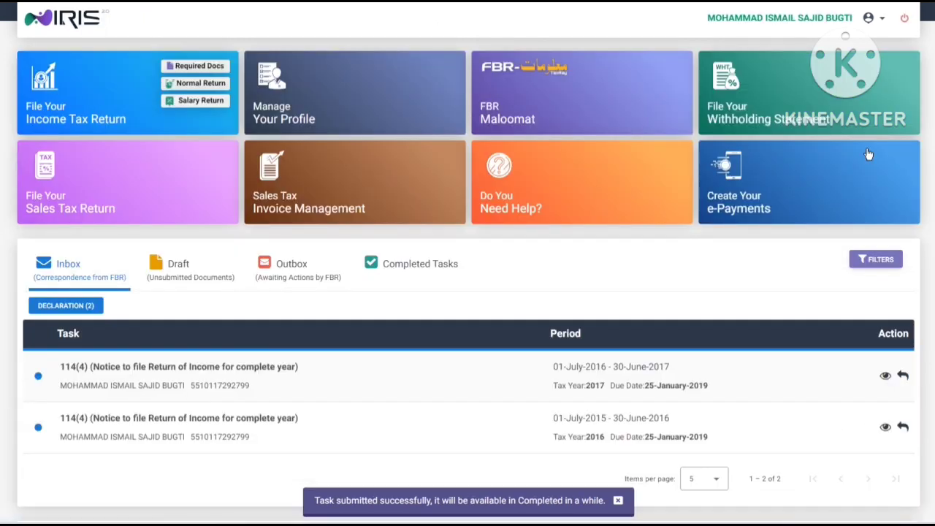
pyautogui.click(417, 271)
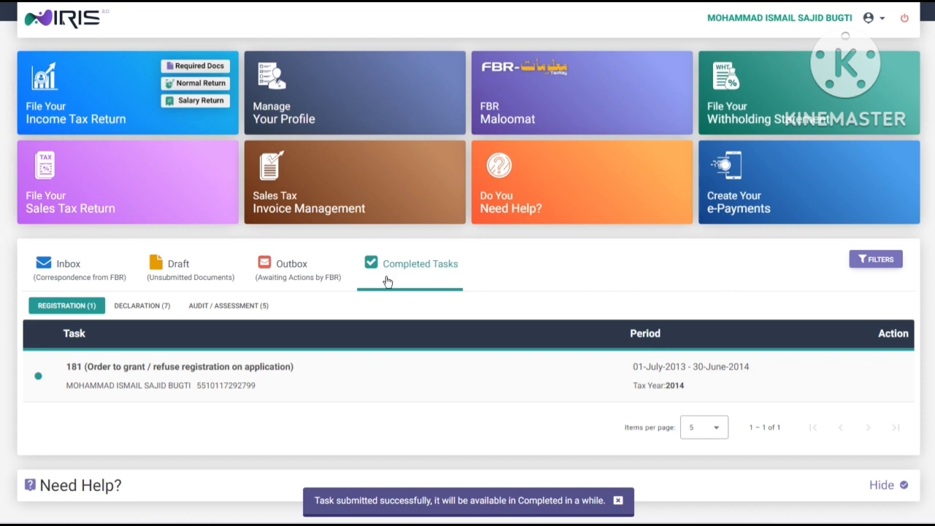
pyautogui.click(158, 307)
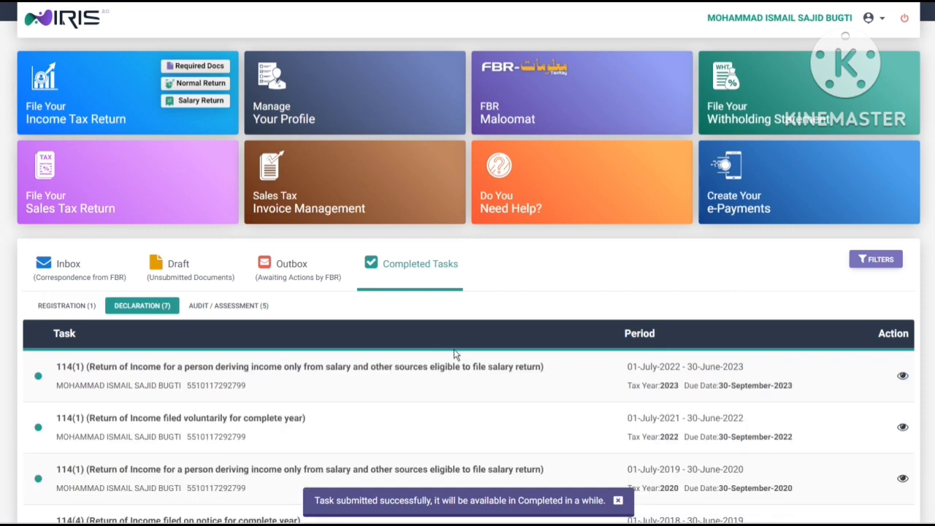